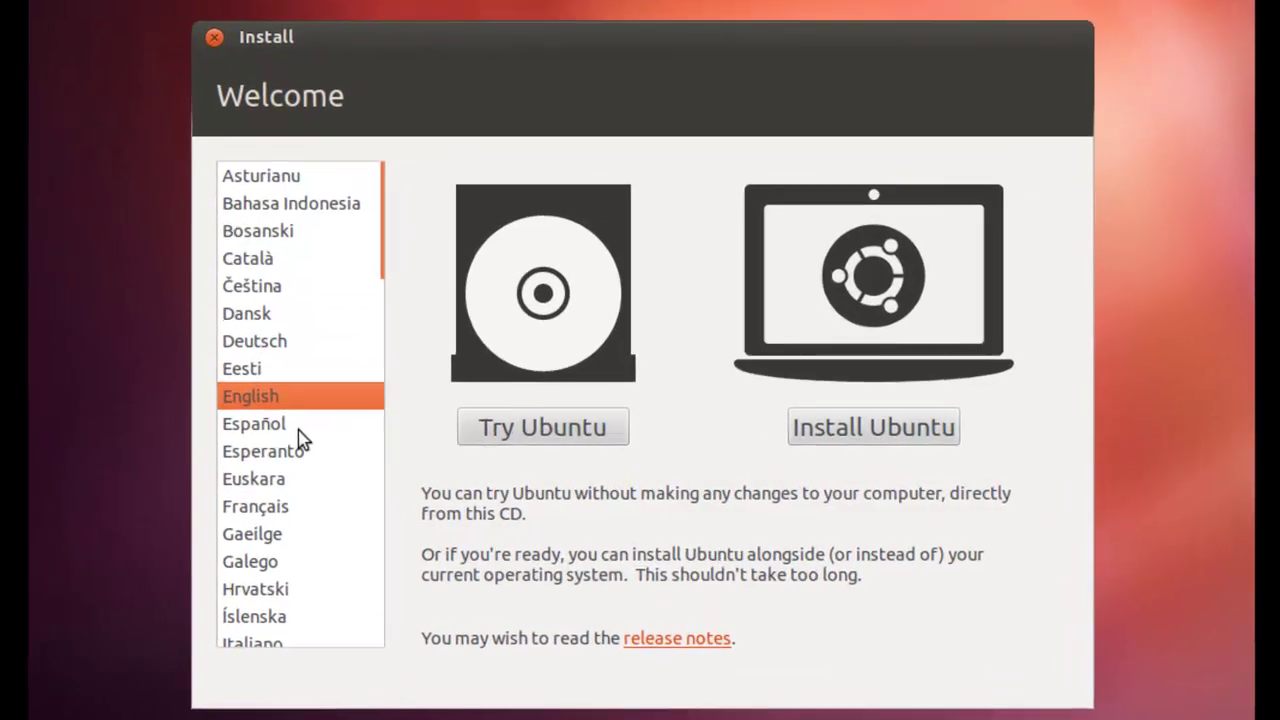
# - Choose Español as the installer language and start the Ubuntu installation
pyautogui.click(394, 436)
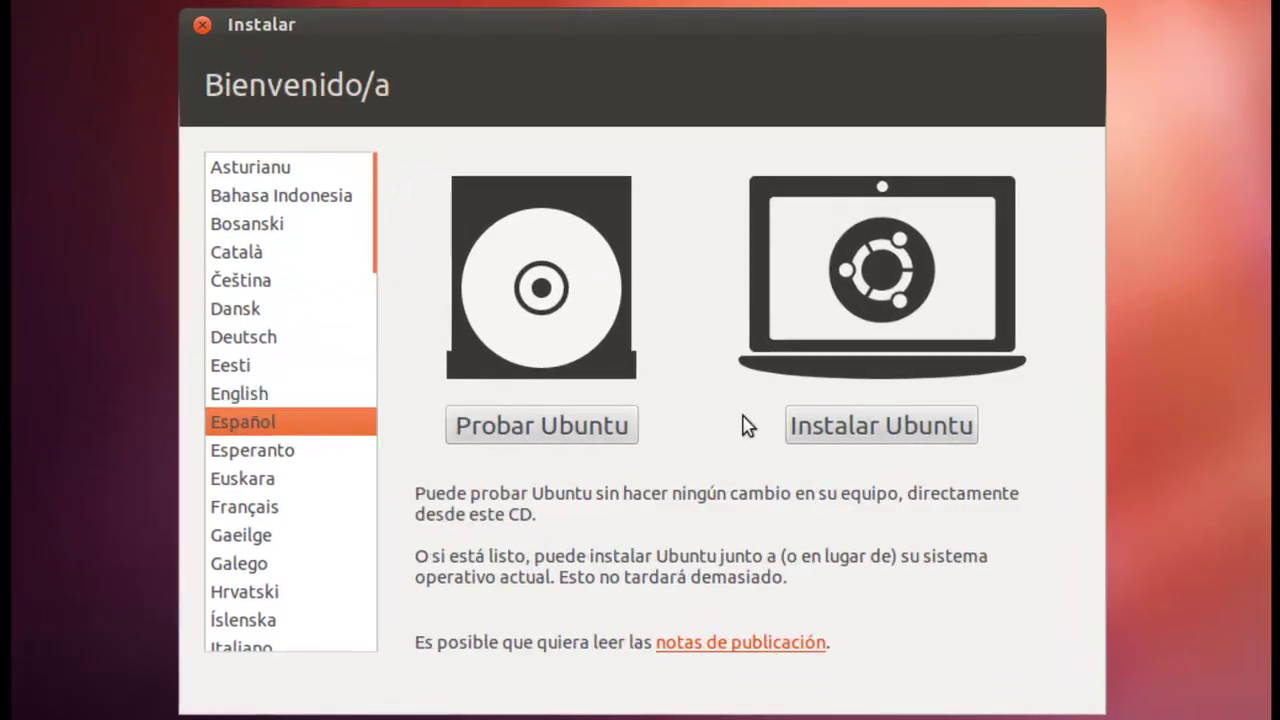
pyautogui.click(884, 429)
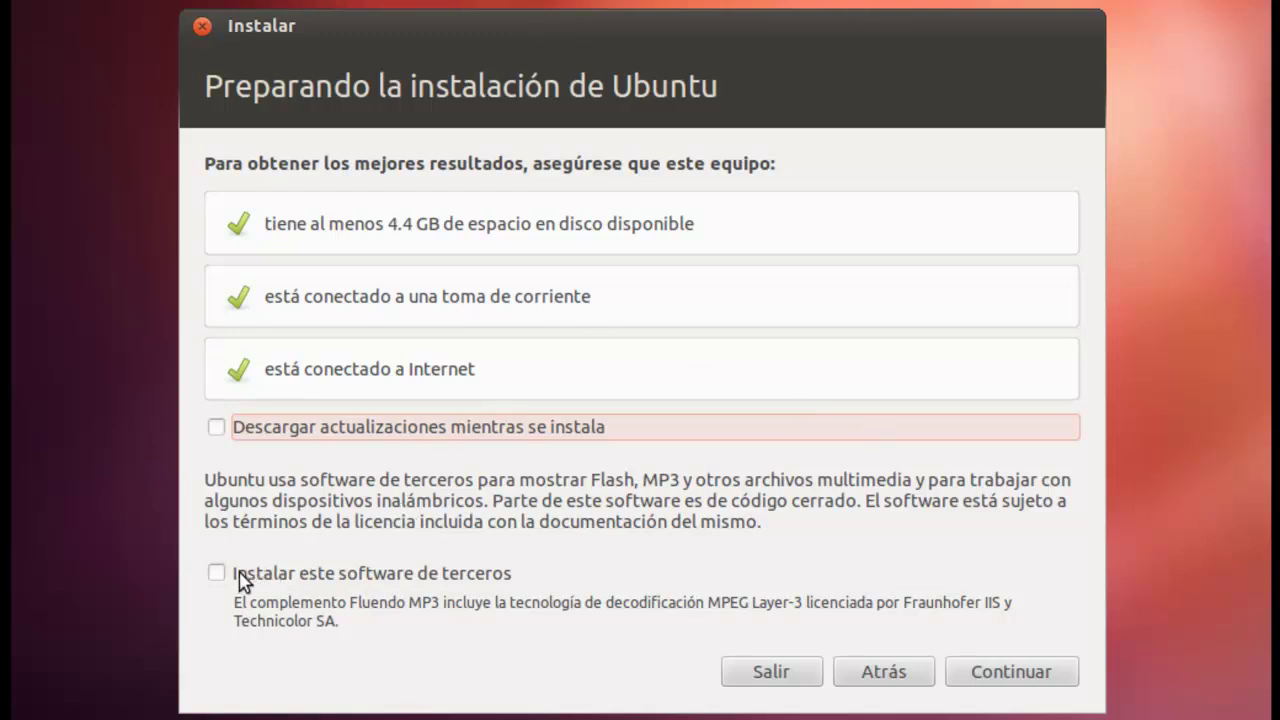
pyautogui.click(256, 579)
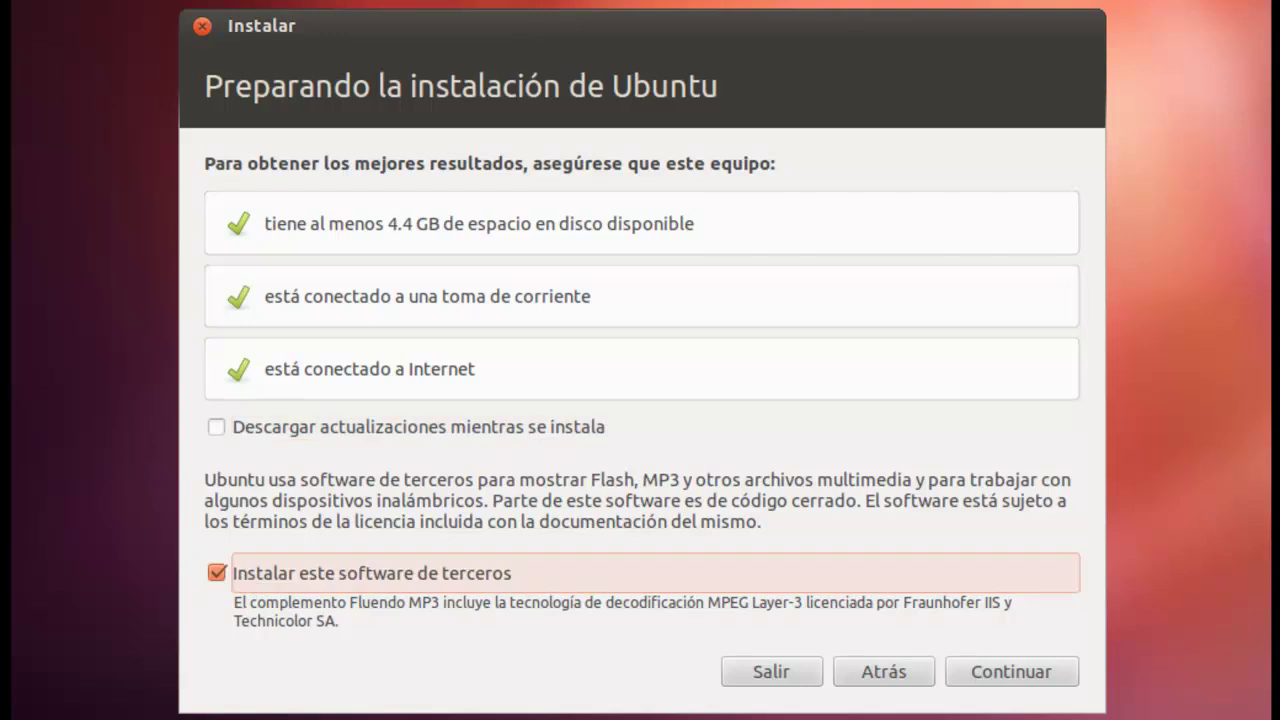
pyautogui.click(282, 440)
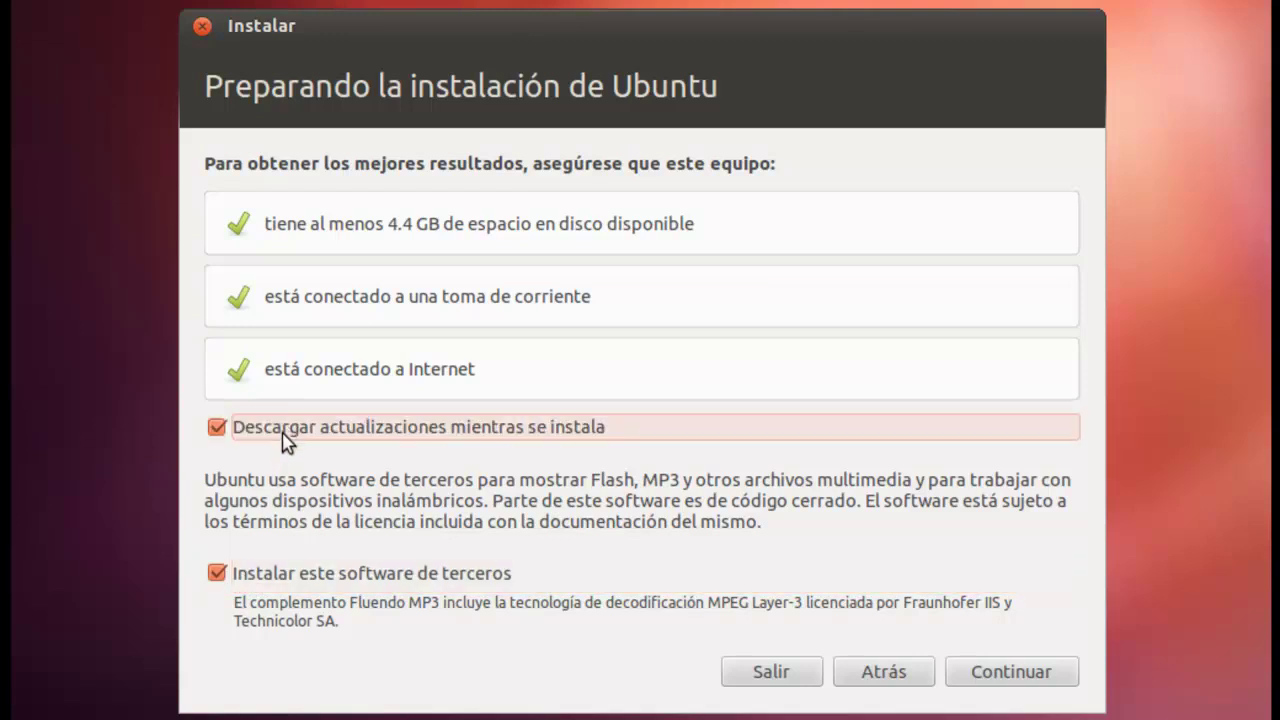
pyautogui.click(283, 440)
pyautogui.click(282, 577)
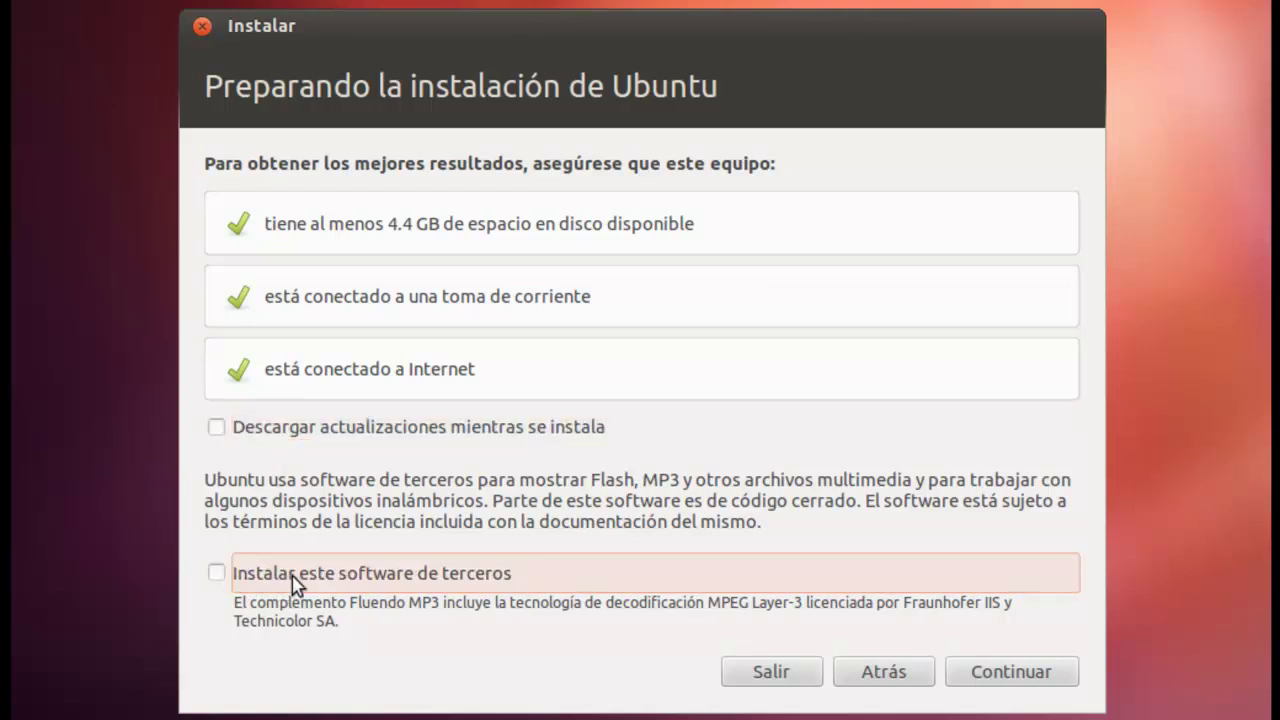
# - Continue without updates or third-party software and choose Algo más as the installation type
pyautogui.click(978, 684)
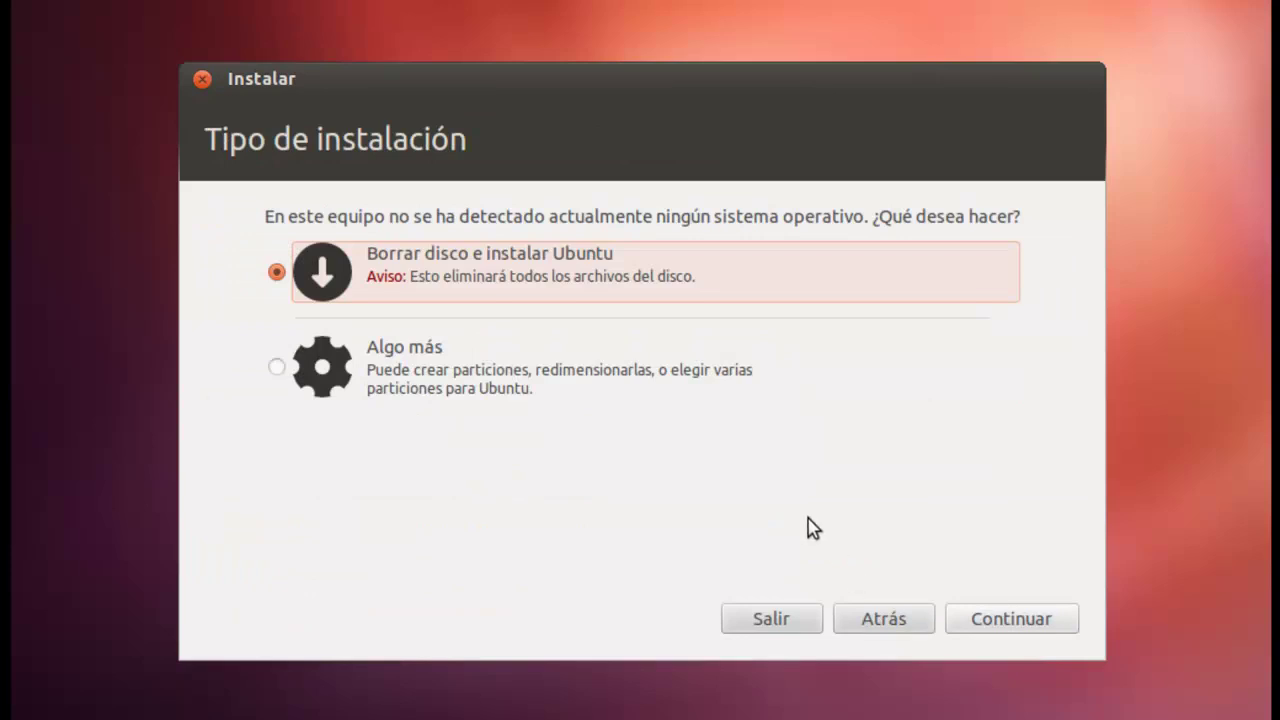
pyautogui.click(518, 387)
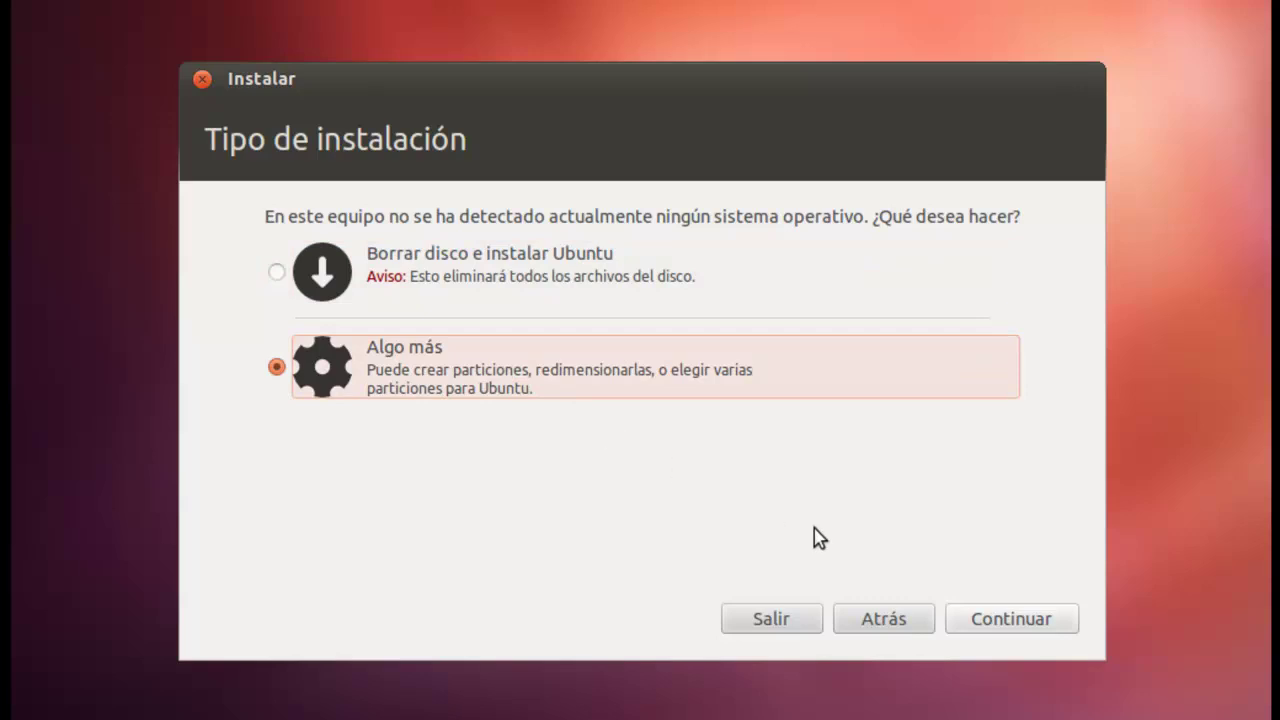
pyautogui.click(990, 619)
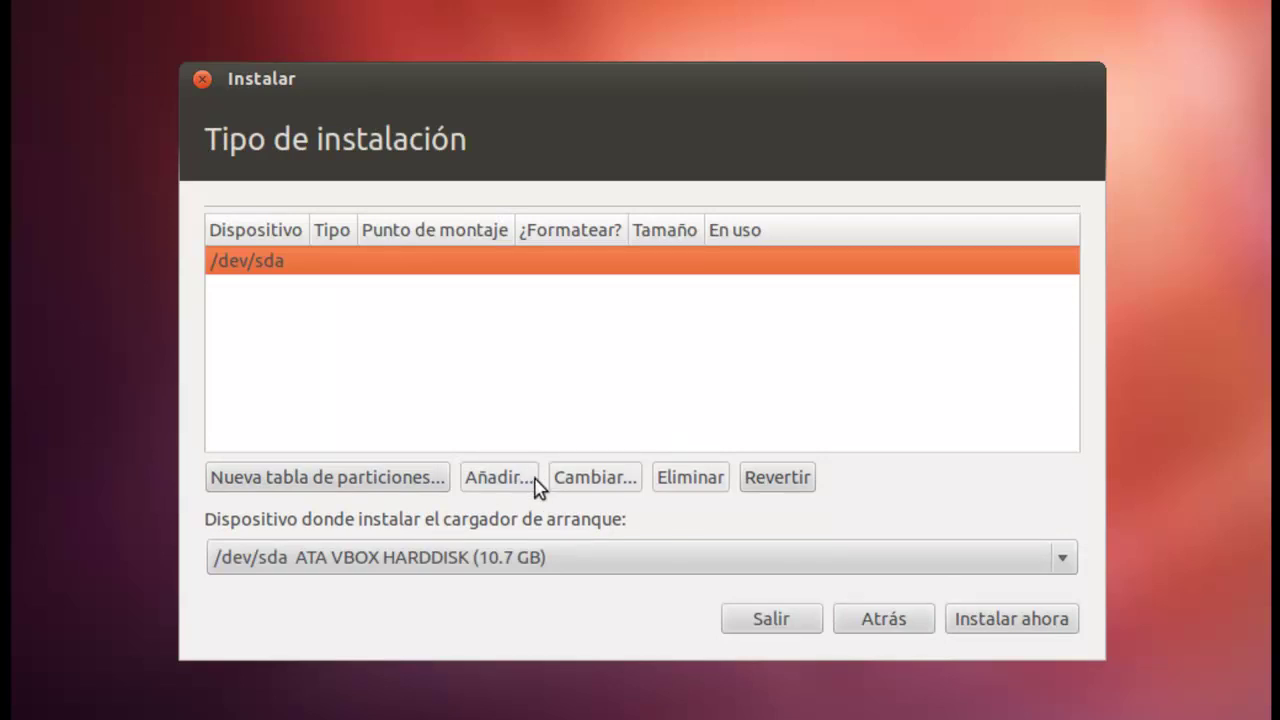
# - Create a new partition table on /dev/sda and add a primary ext4 partition using all free space, mounted at /
pyautogui.click(437, 485)
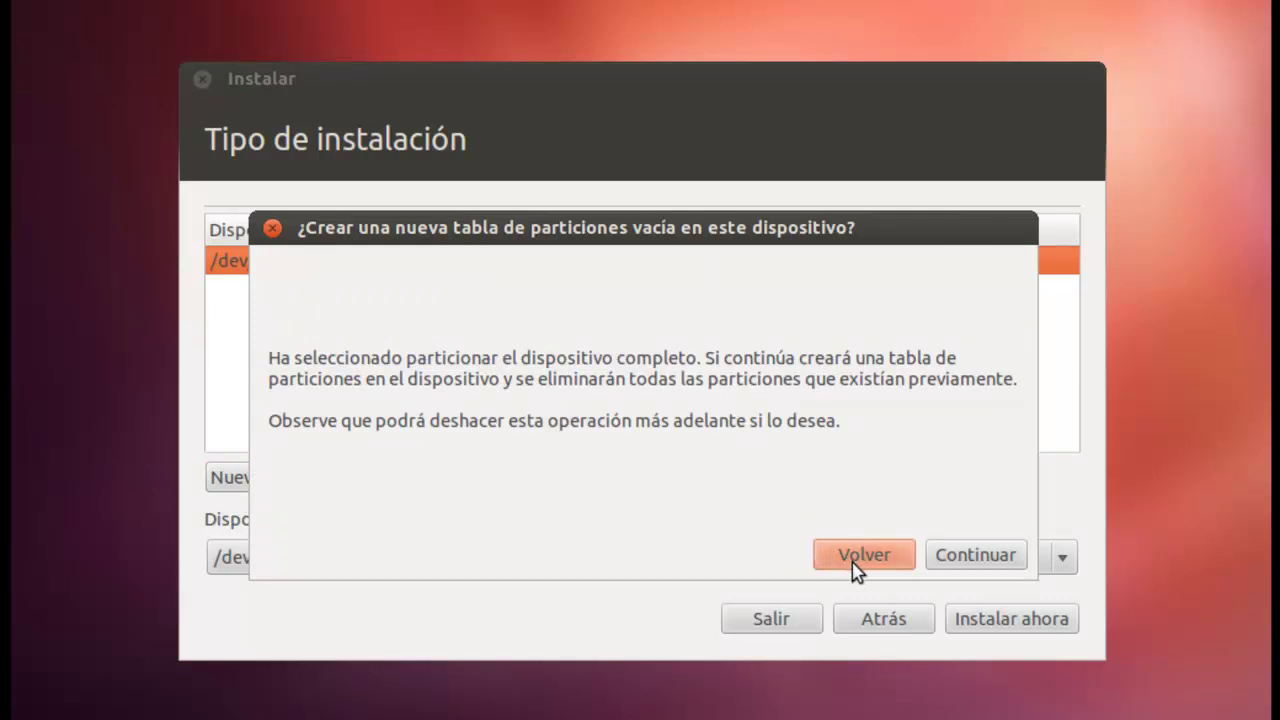
pyautogui.click(960, 560)
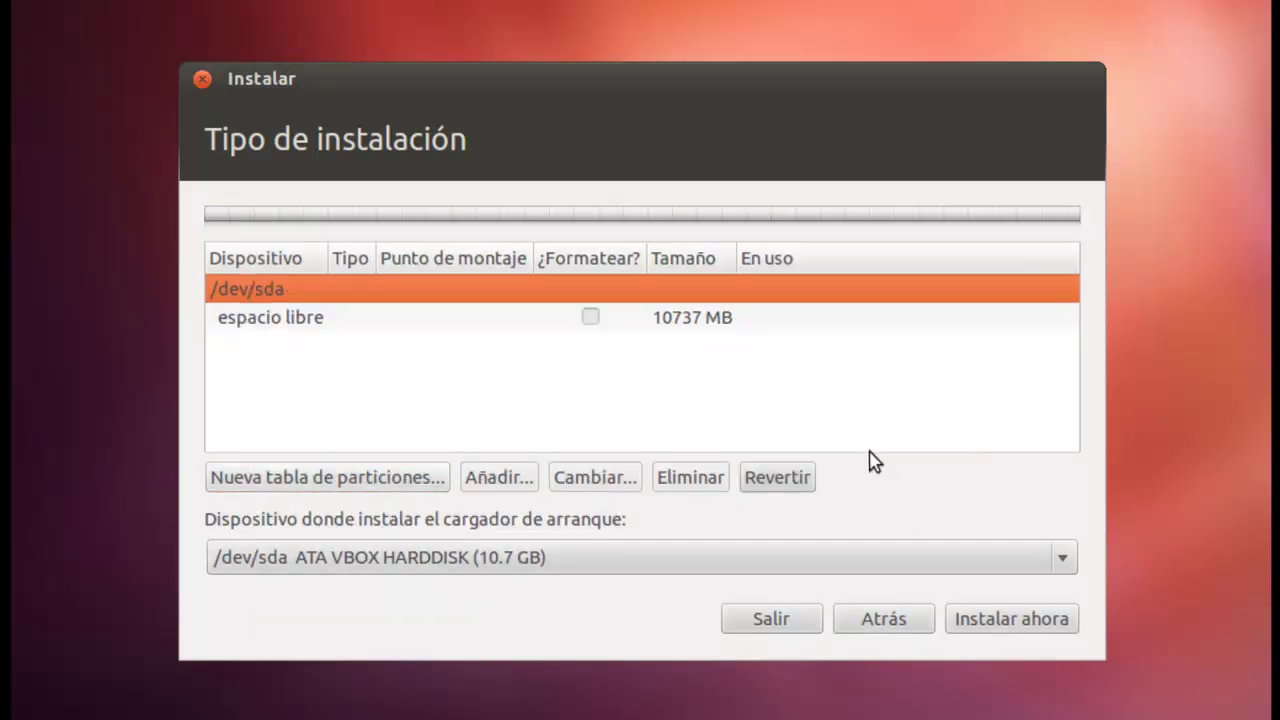
pyautogui.click(530, 318)
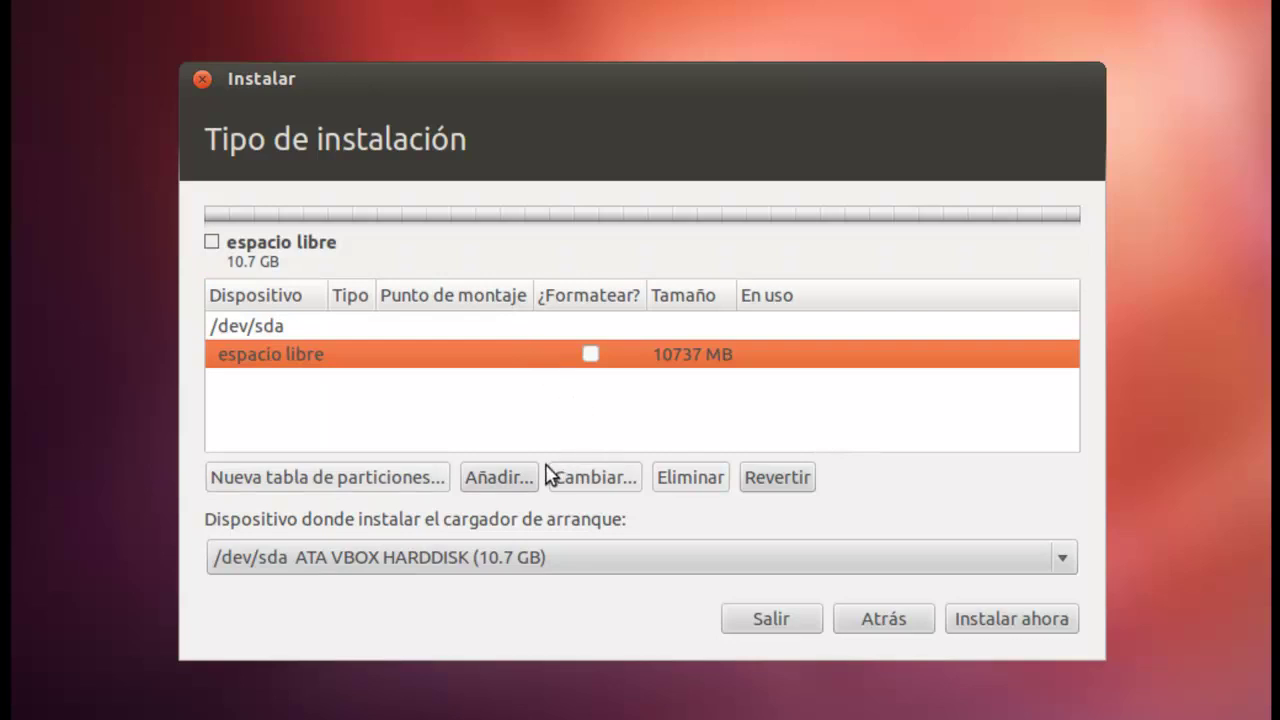
pyautogui.click(509, 480)
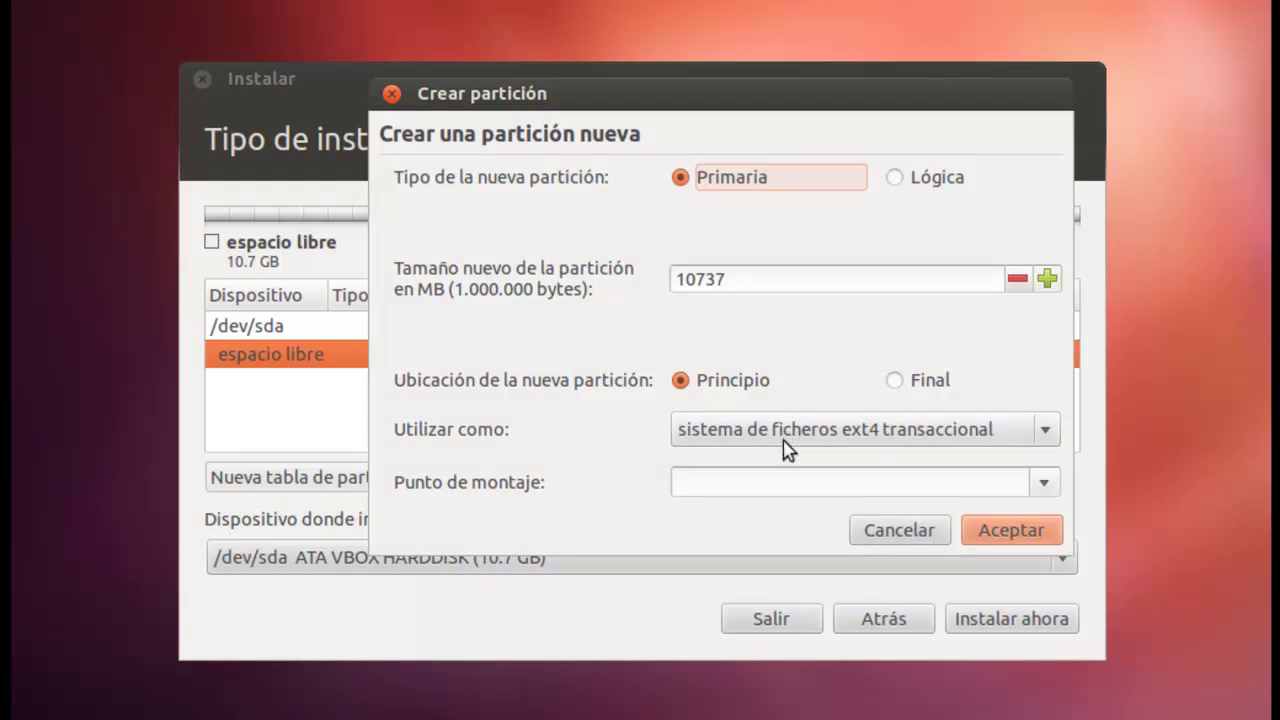
pyautogui.click(1044, 482)
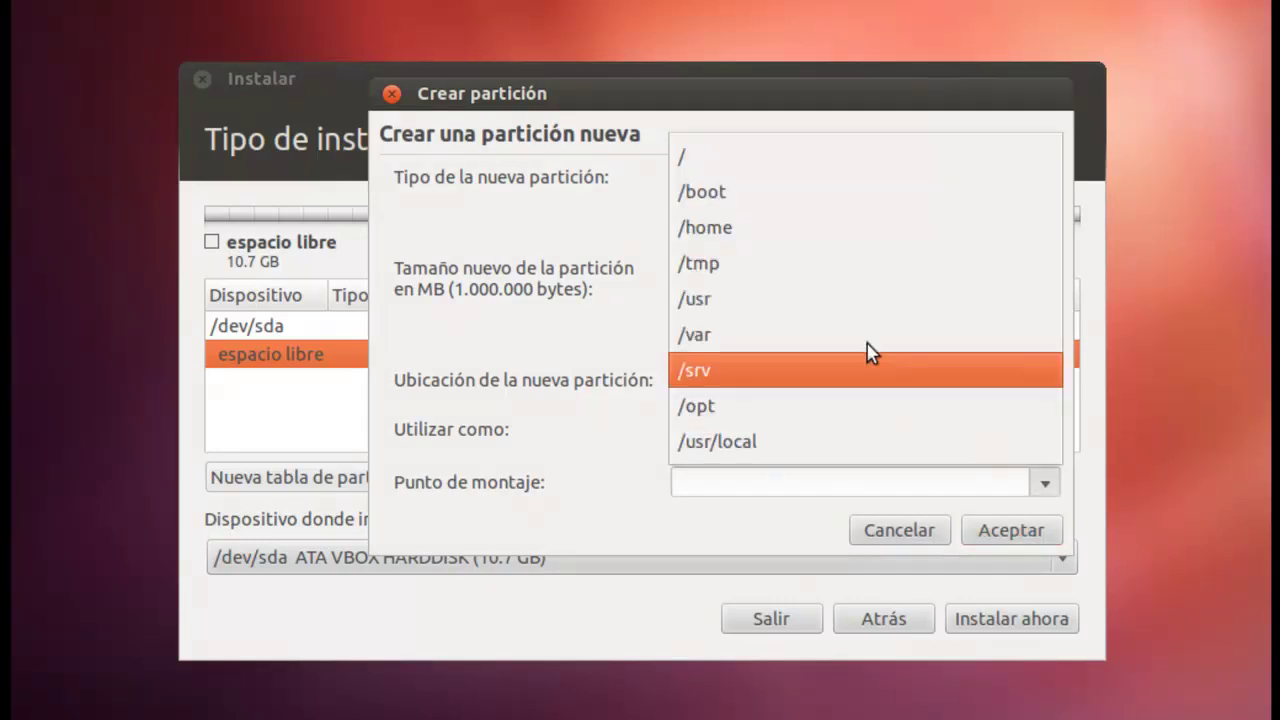
pyautogui.click(748, 160)
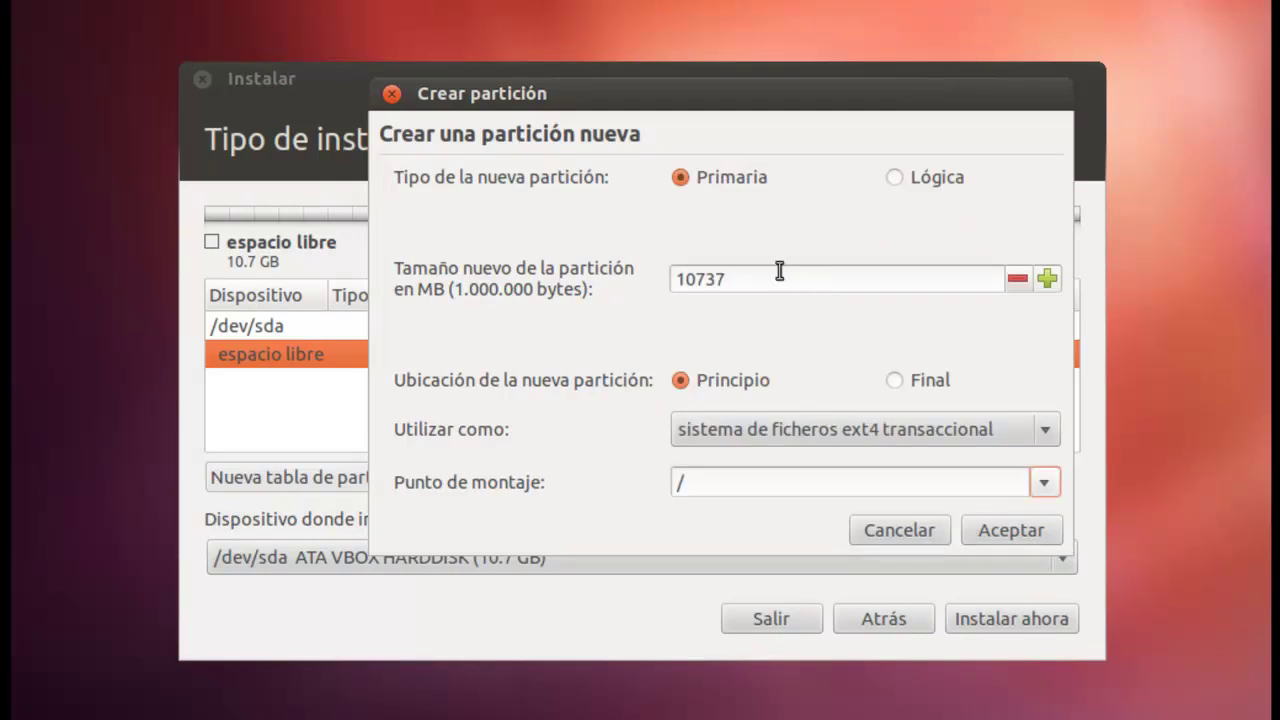
pyautogui.click(997, 530)
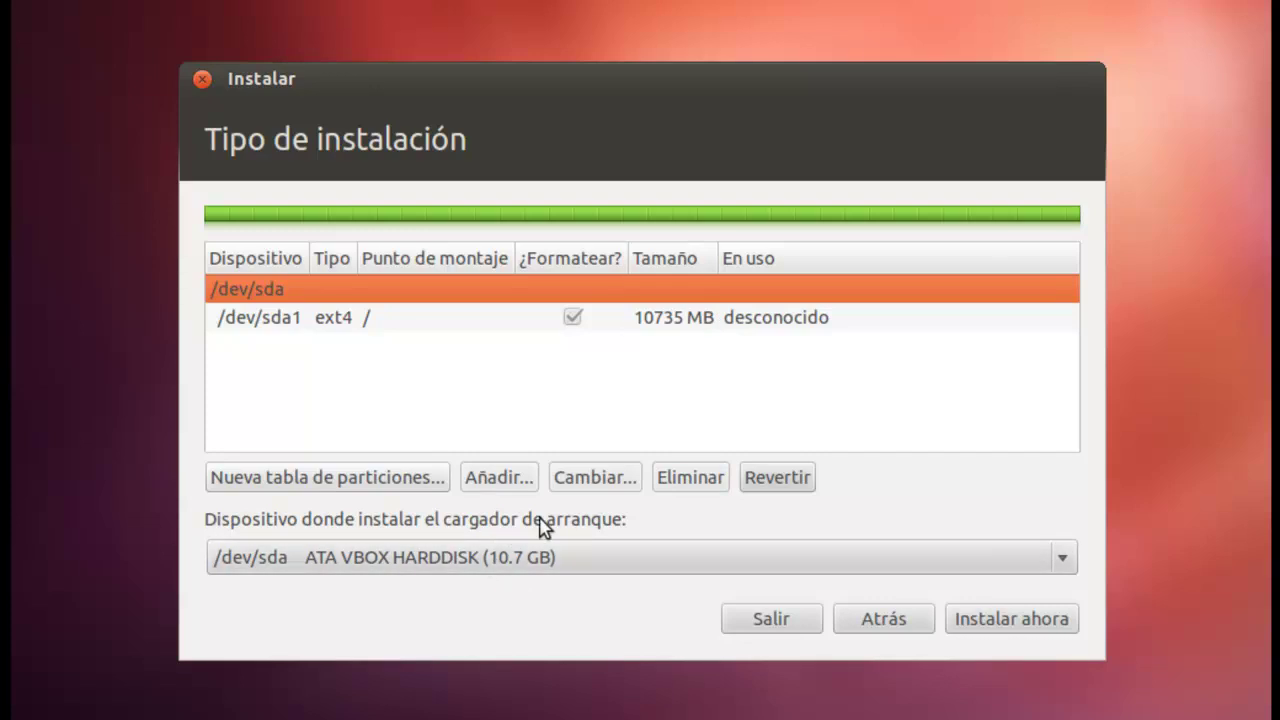
# - Start the installation without a swap partition and accept Bogota as the location
pyautogui.click(965, 620)
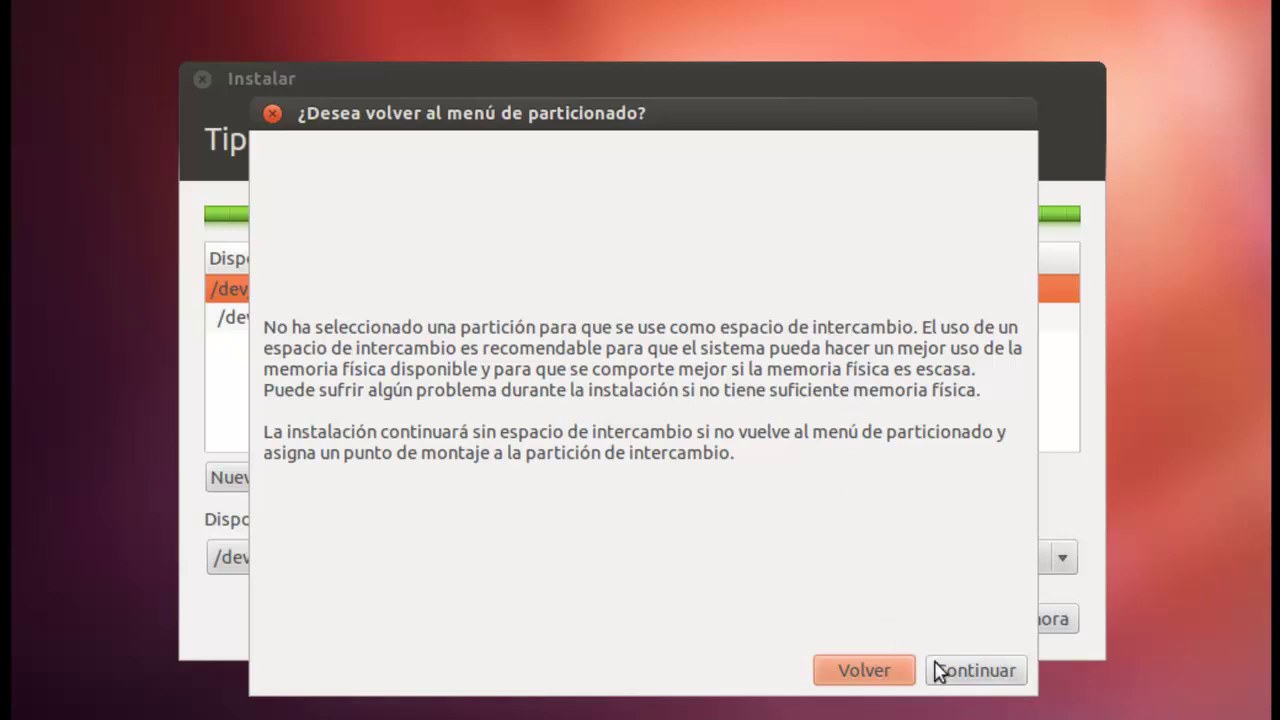
pyautogui.click(966, 672)
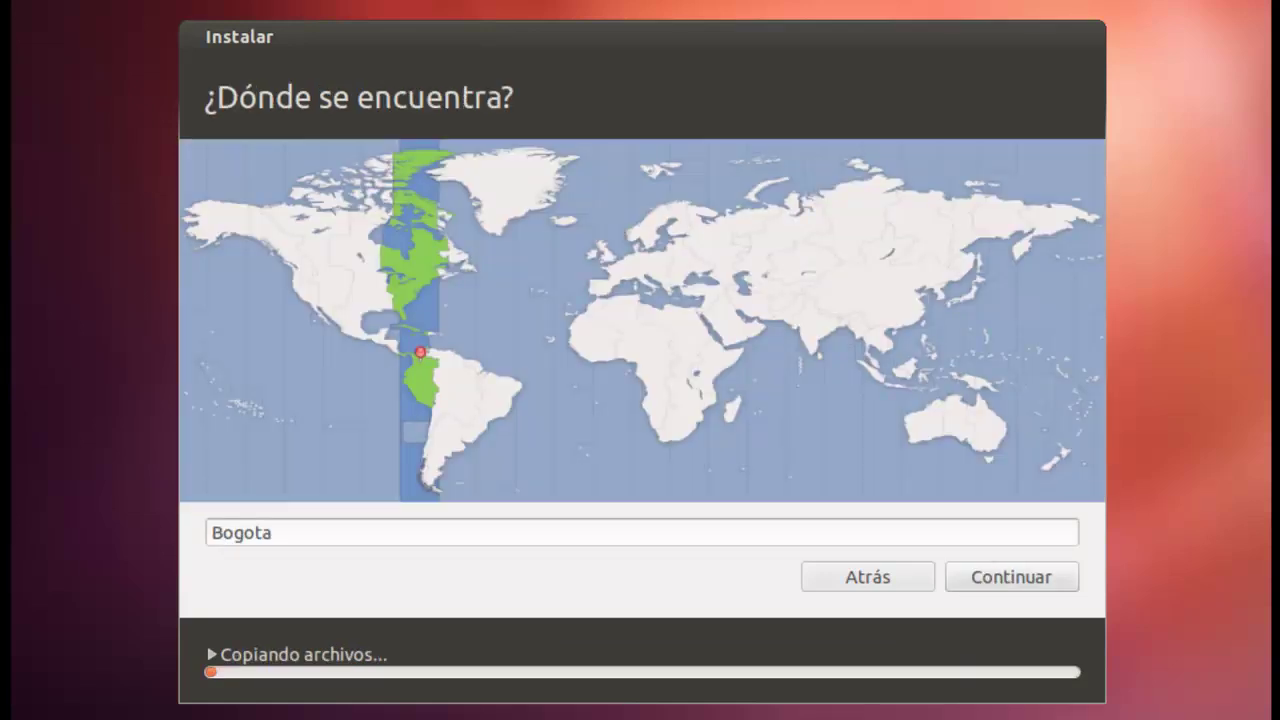
pyautogui.click(978, 576)
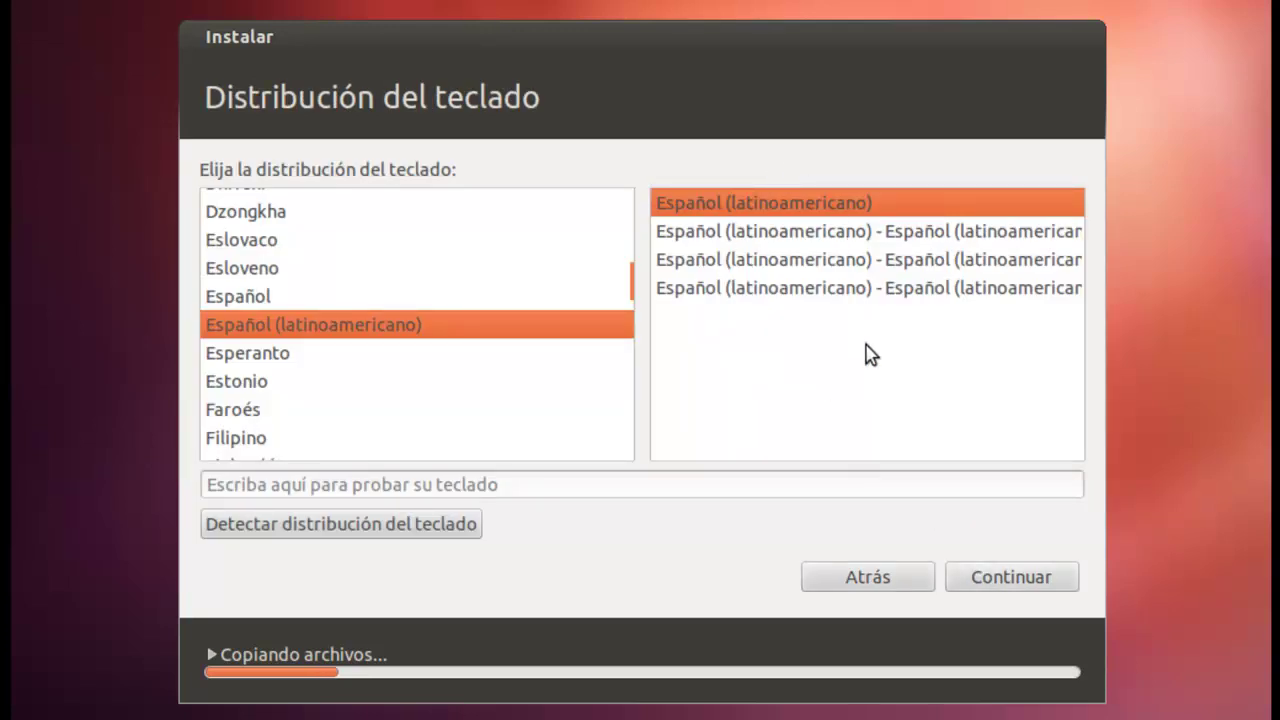
# - Test the Español (latinoamericano) keyboard layout with the text asd and accept it
pyautogui.click(760, 482)
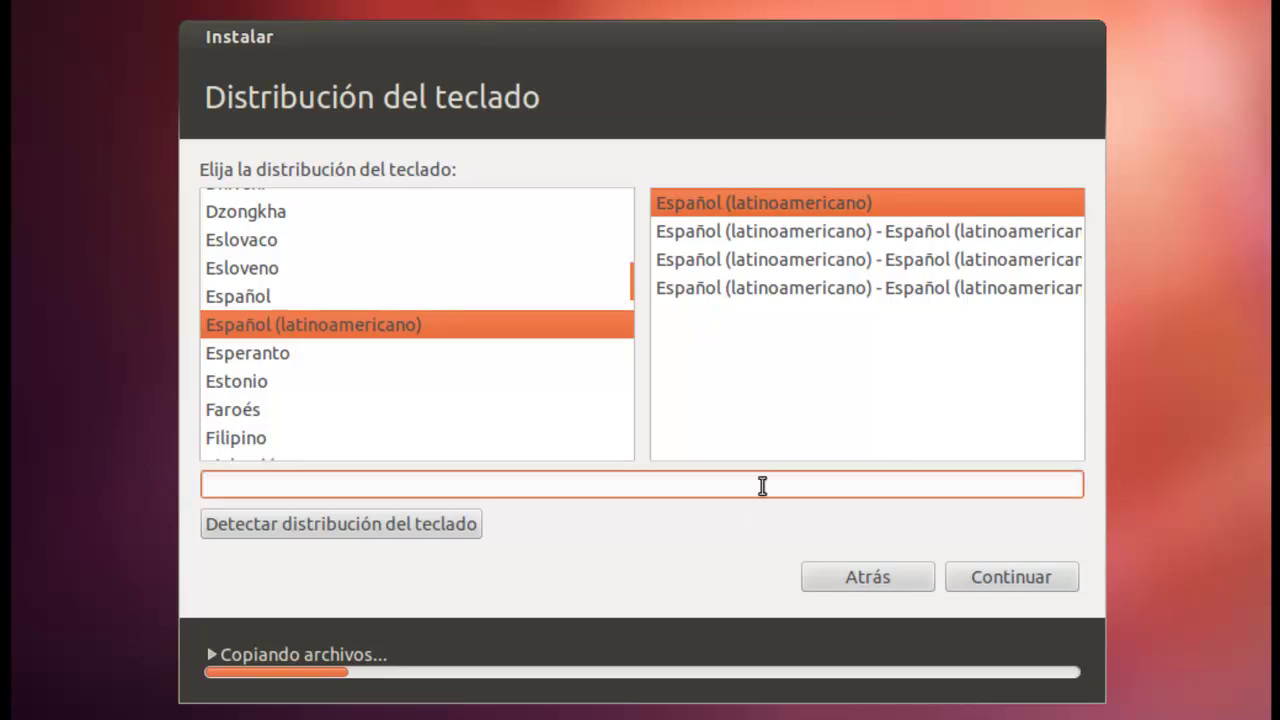
pyautogui.write('asd')
pyautogui.click(1006, 584)
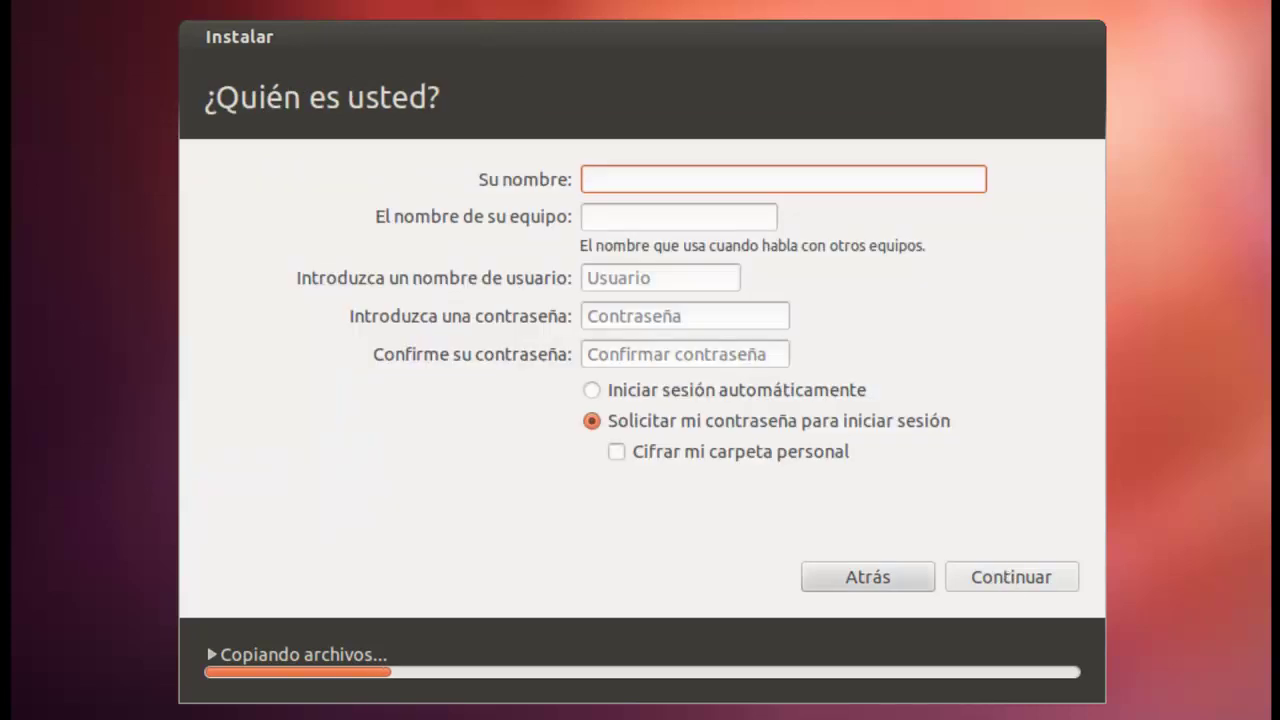
# - Enter the user's name and replace the VirtualBox part of the computer name with redes
pyautogui.write('dostin')
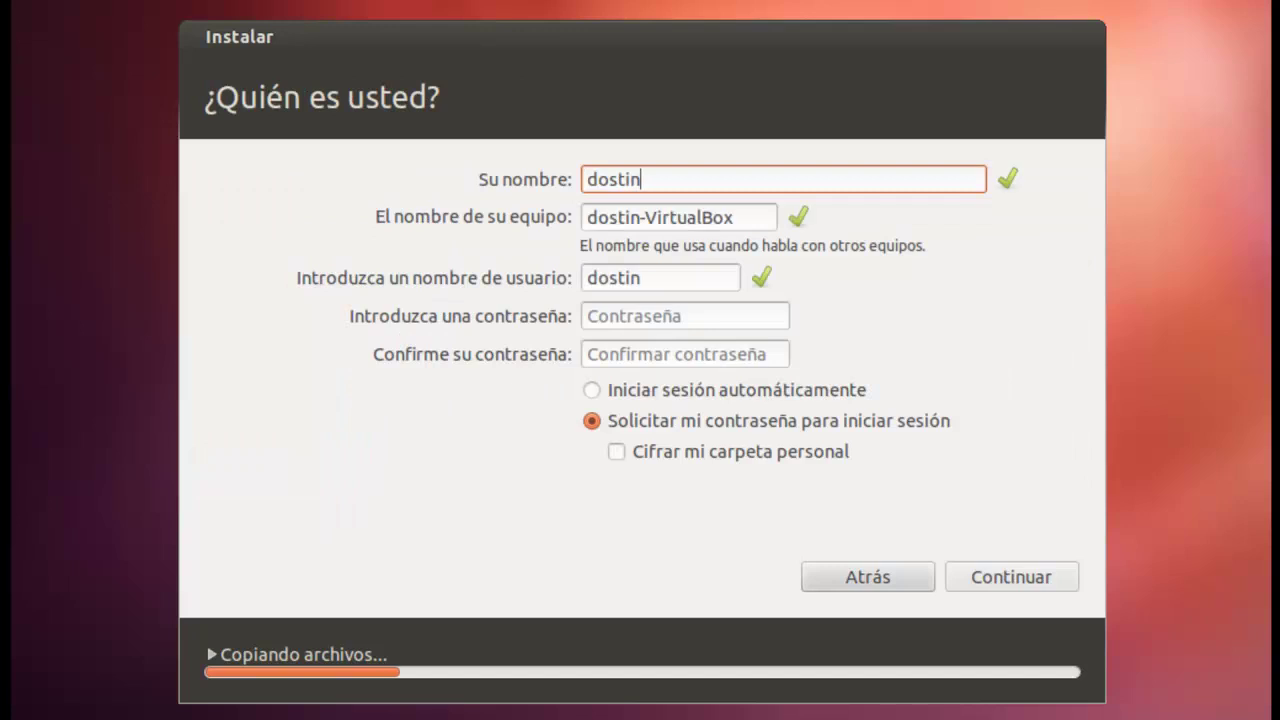
pyautogui.moveTo(734, 217); pyautogui.dragTo(645, 217)
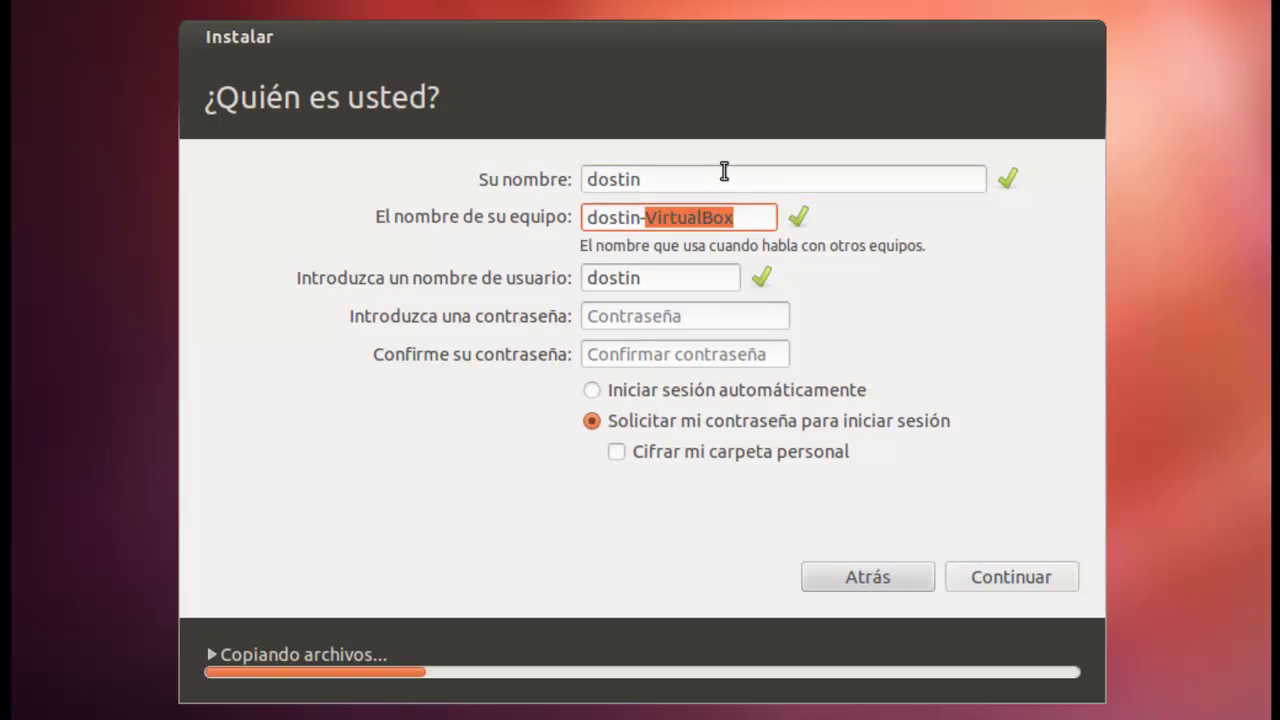
pyautogui.write('redes')
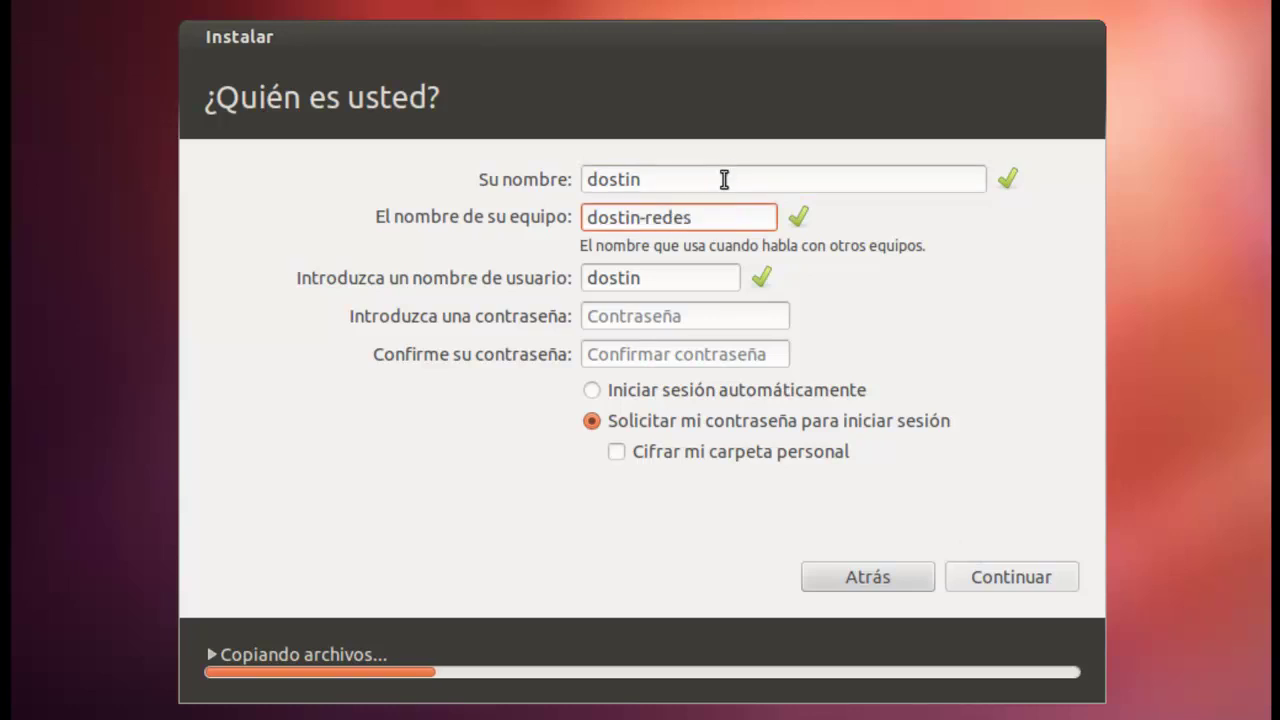
# - Enter the account password and repeat it in the confirmation field
pyautogui.click(703, 314)
pyautogui.write('*******')
pyautogui.click(686, 354)
pyautogui.write('*******')
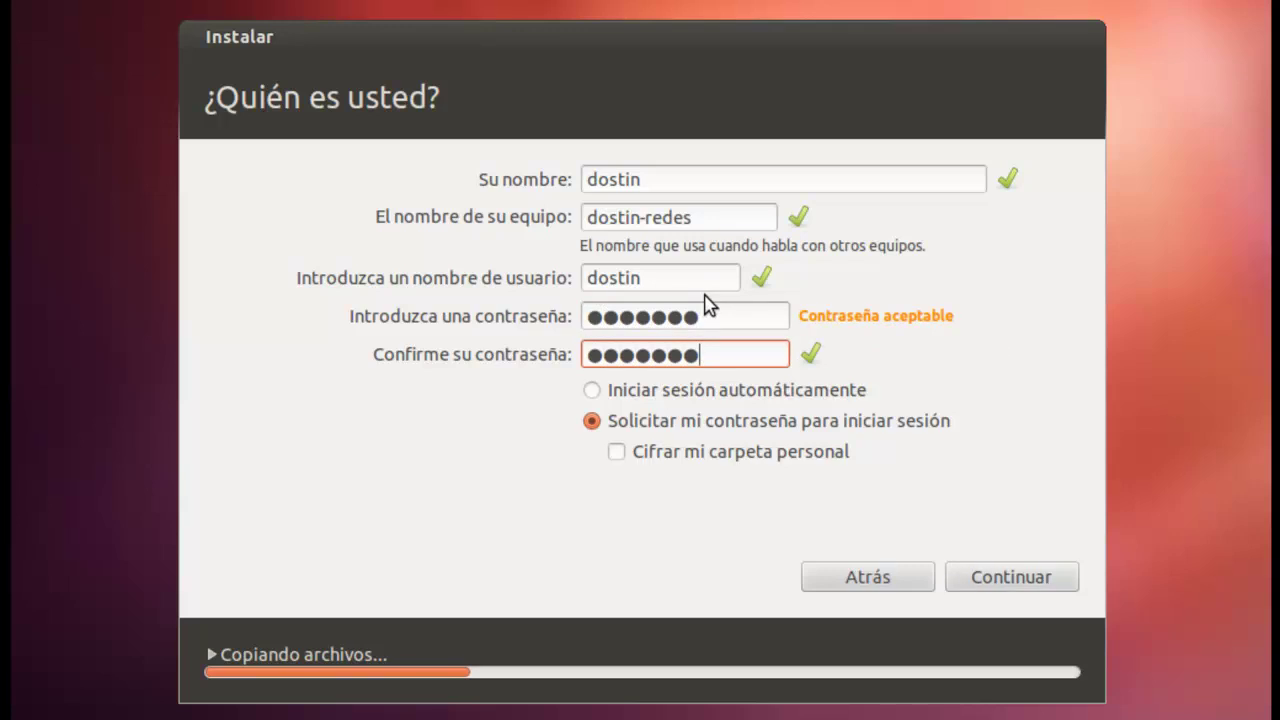
# - Try to submit the account details with password login and home folder encryption, then retry the user setup
pyautogui.click(704, 399)
pyautogui.click(706, 422)
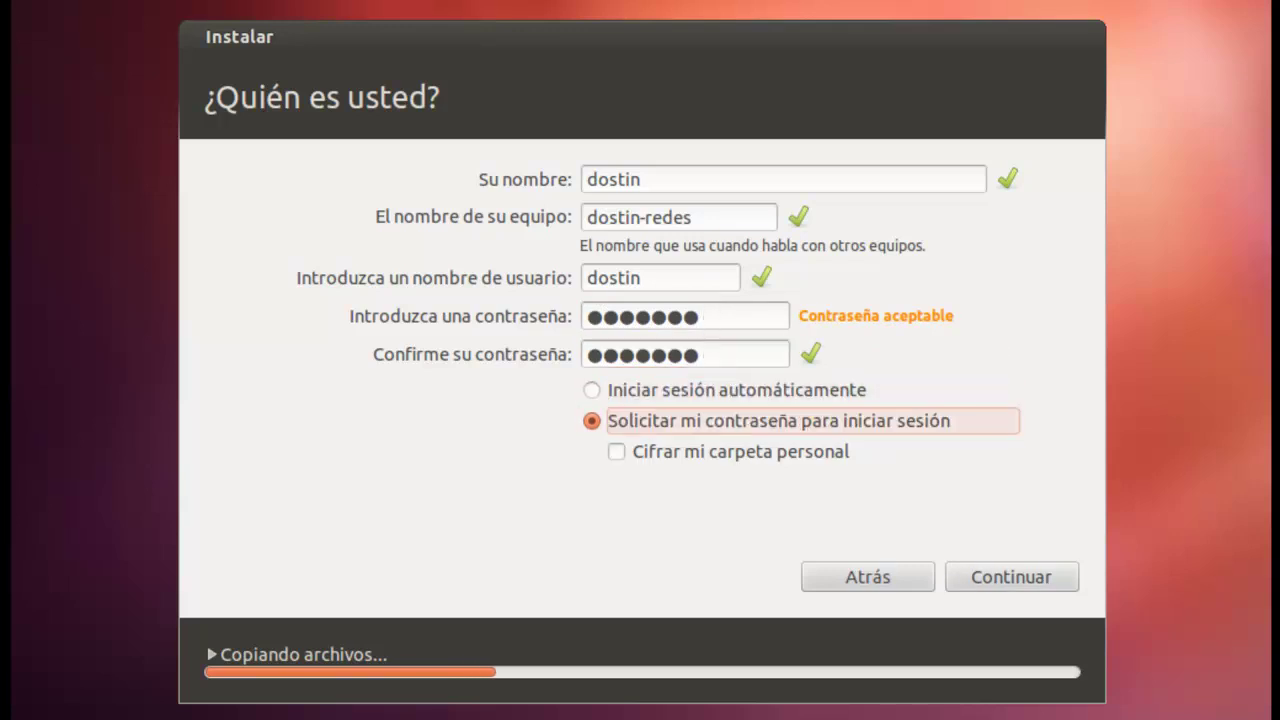
pyautogui.click(716, 458)
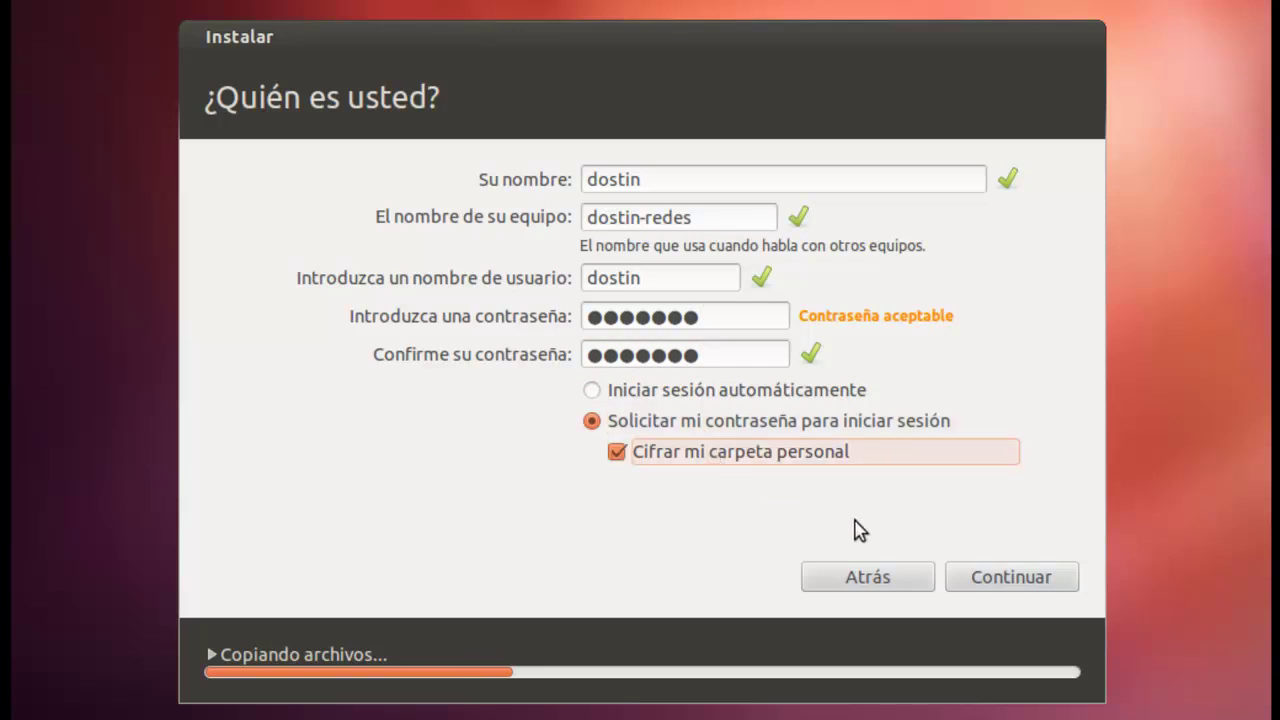
pyautogui.click(986, 574)
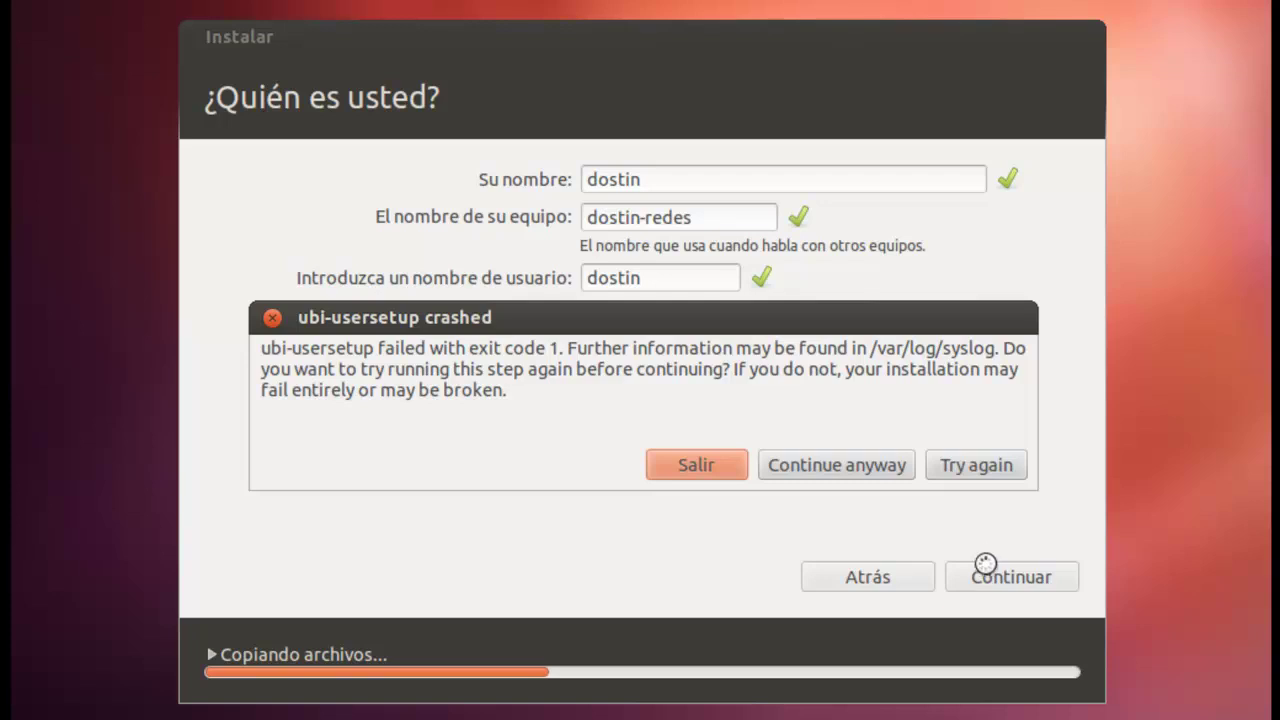
pyautogui.click(974, 467)
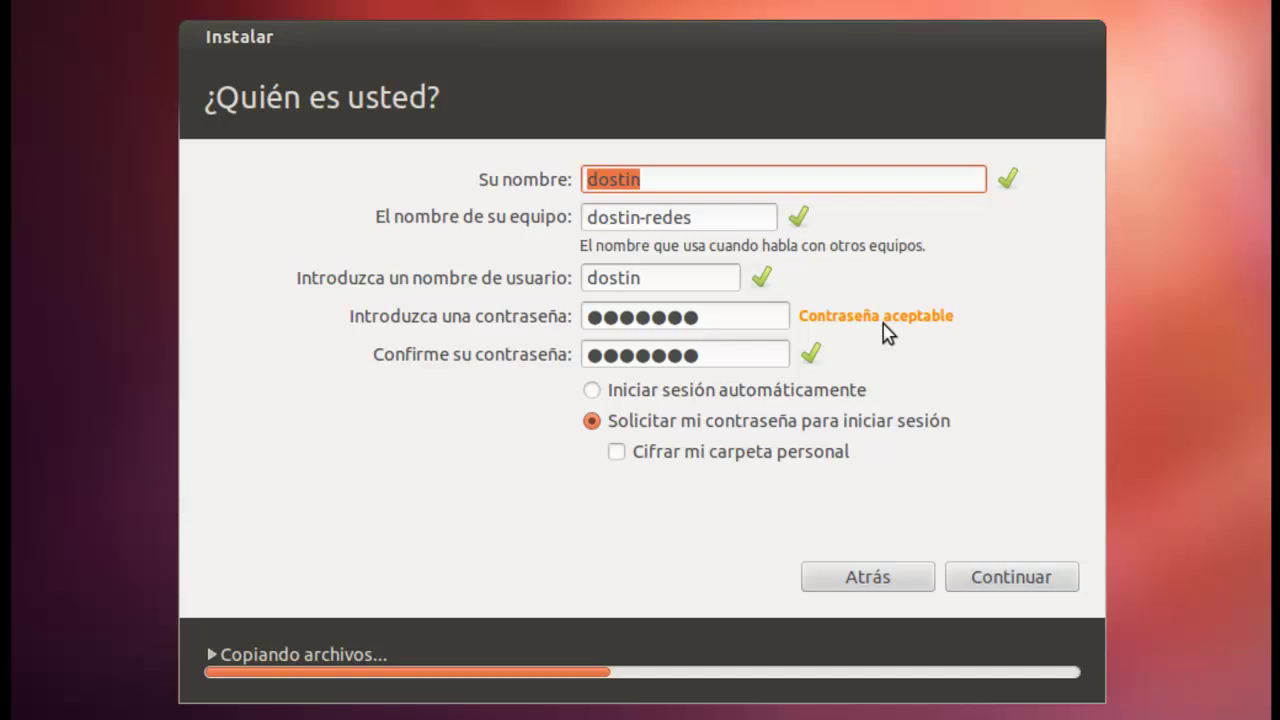
# - Append redes to the user's name, remove that suffix from the username, and submit the account details
pyautogui.press('End')
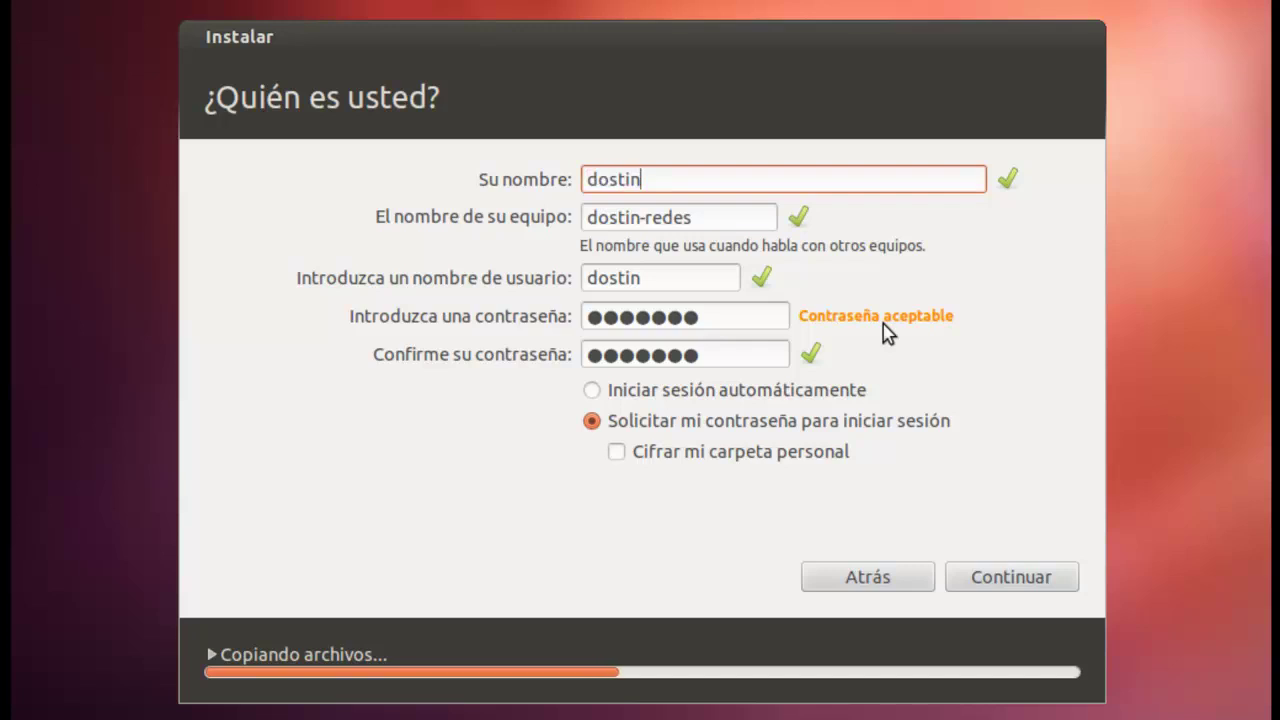
pyautogui.write('redes')
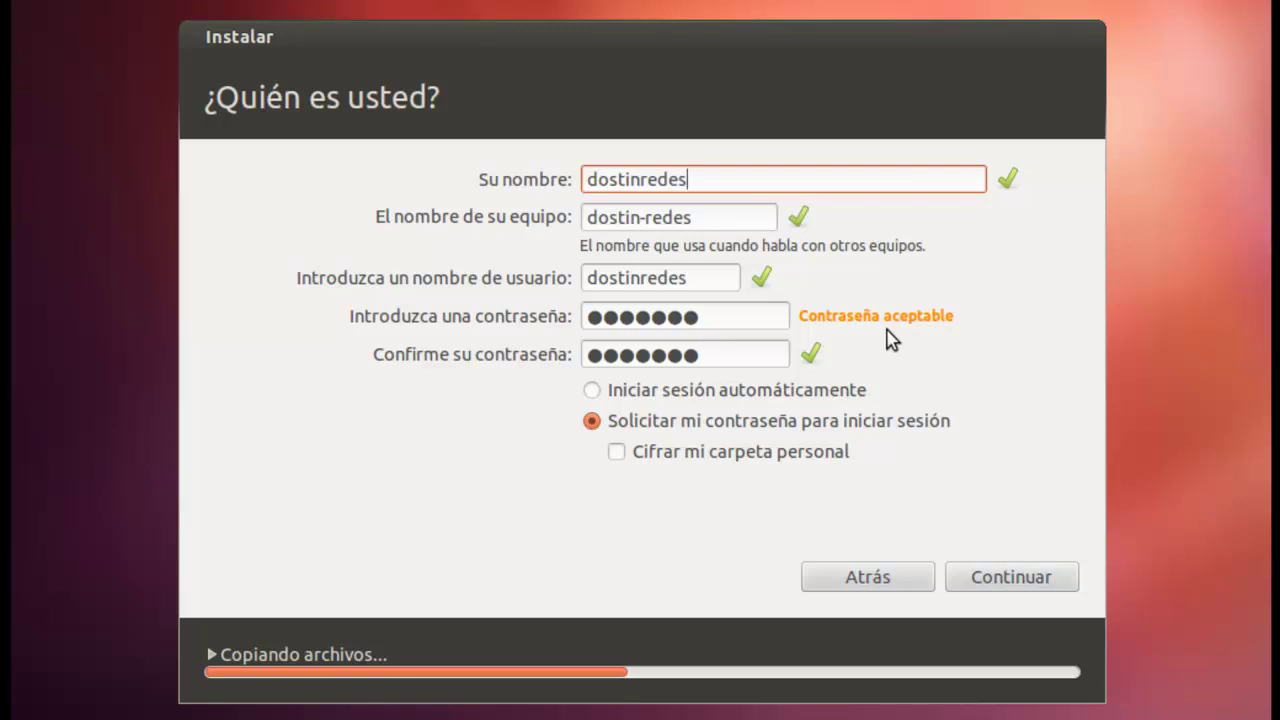
pyautogui.click(723, 276)
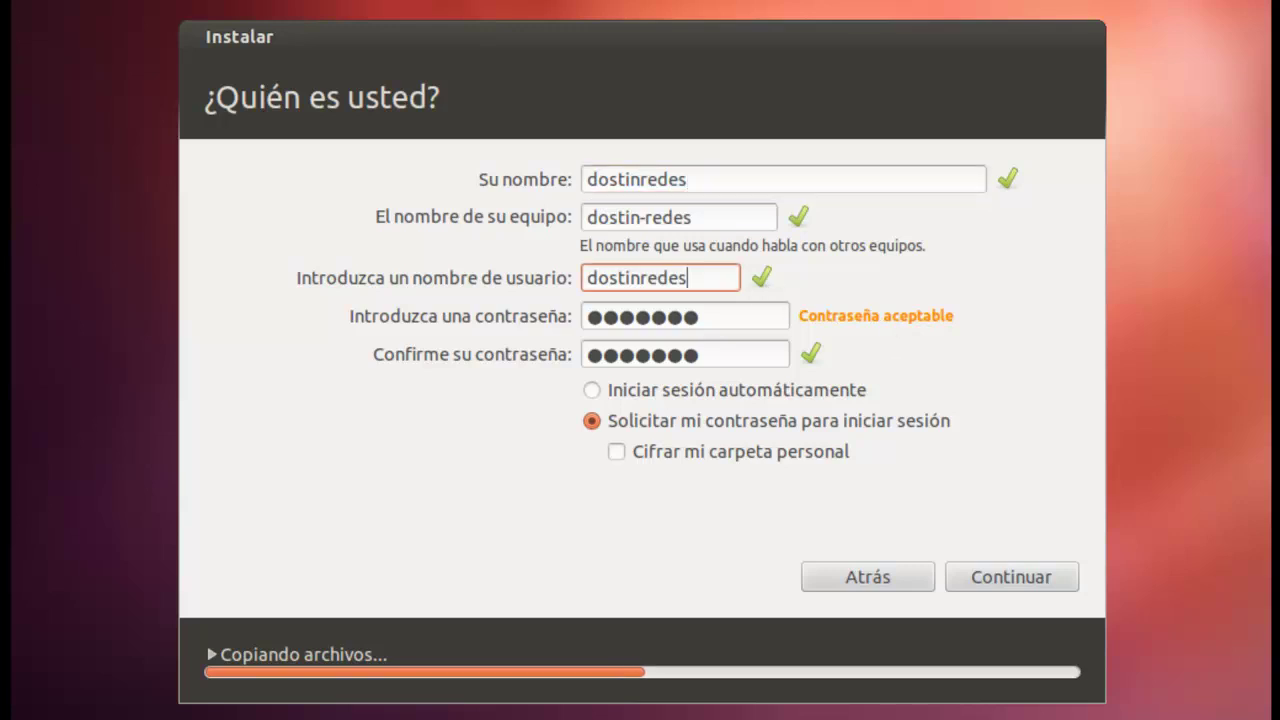
pyautogui.press('BackSpace')
pyautogui.press('BackSpace')
pyautogui.press('BackSpace')
pyautogui.press('BackSpace')
pyautogui.press('BackSpace')
pyautogui.press('BackSpace')
pyautogui.write('n')
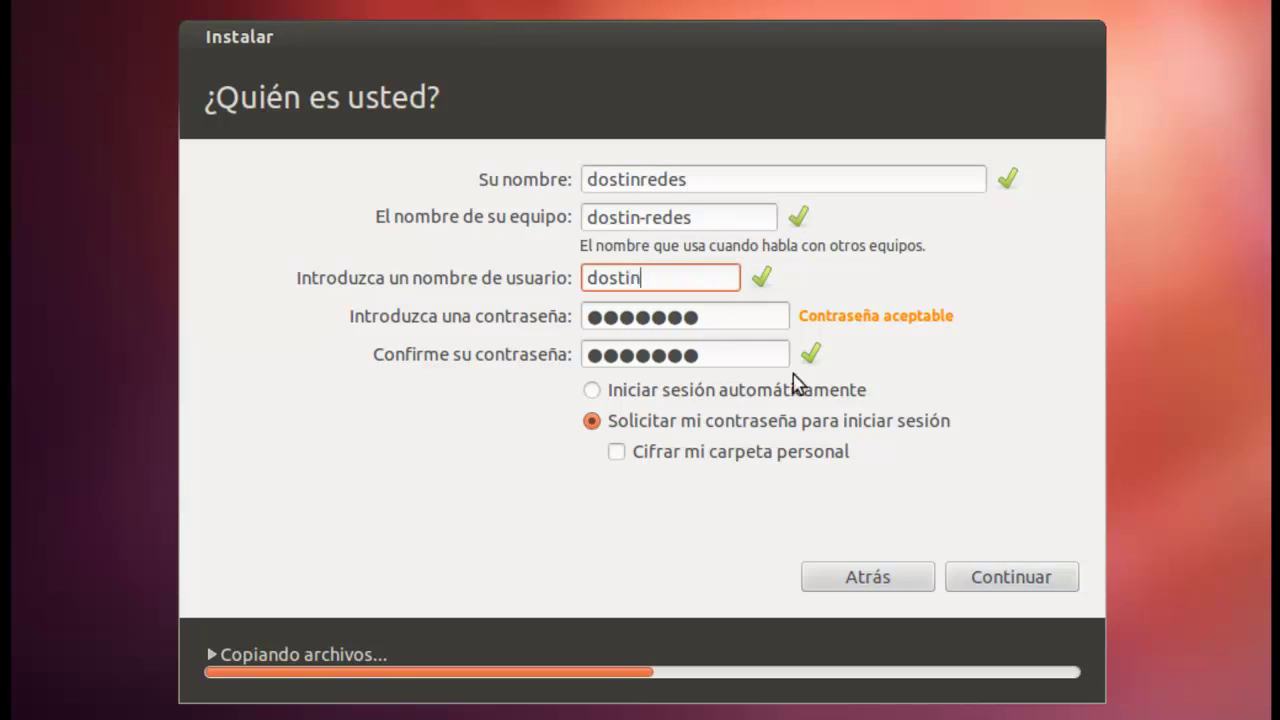
pyautogui.click(975, 590)
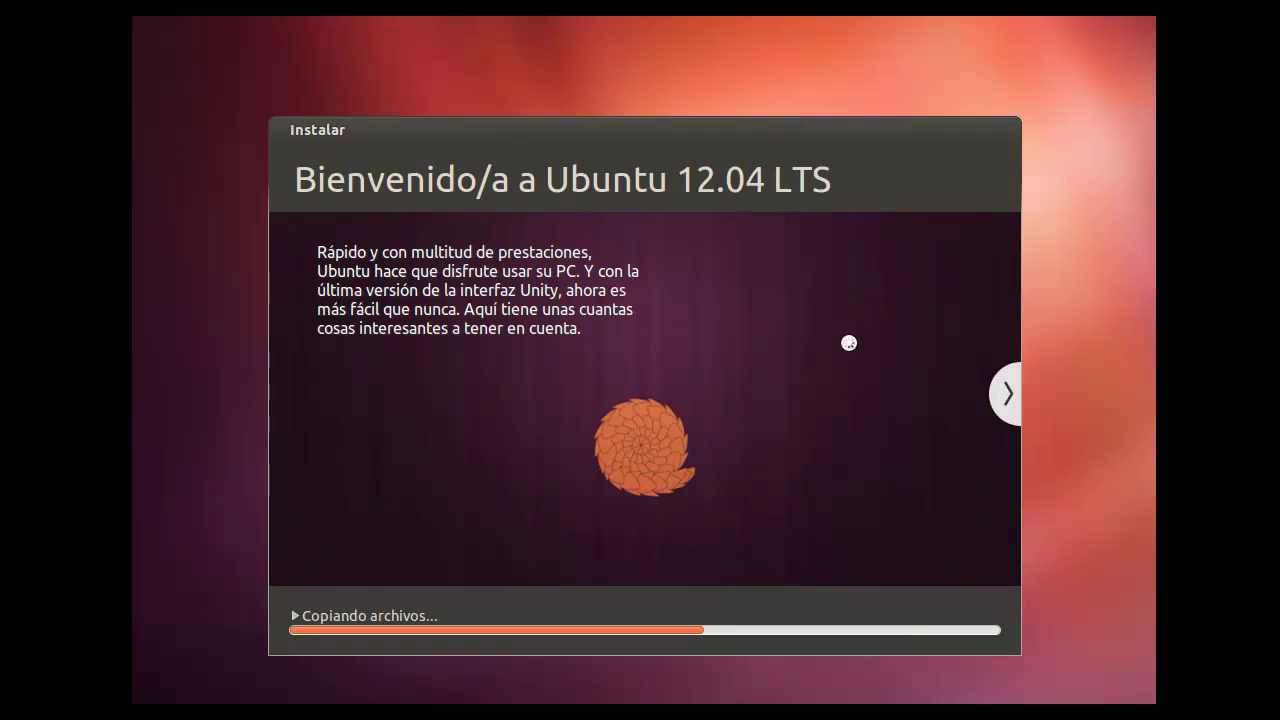
# - Browse the installation slideshow as far as the slide Diviértase con sus fotos
pyautogui.click(1010, 396)
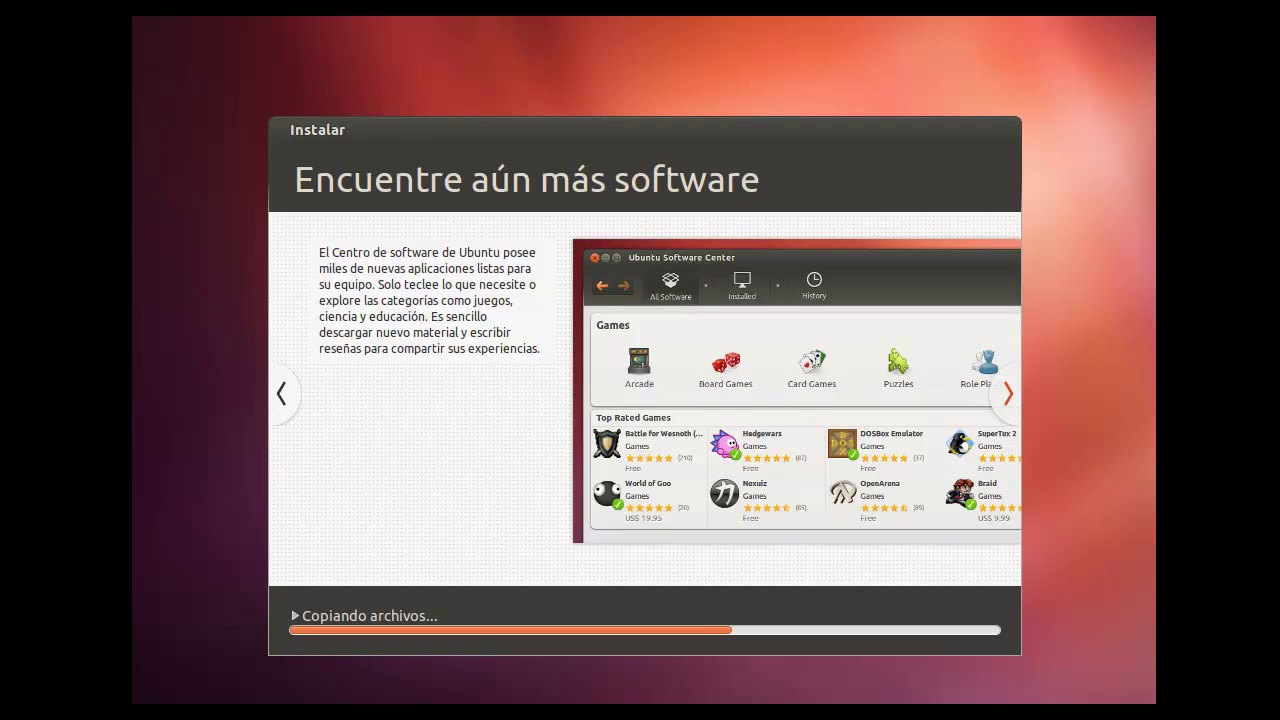
pyautogui.click(1010, 394)
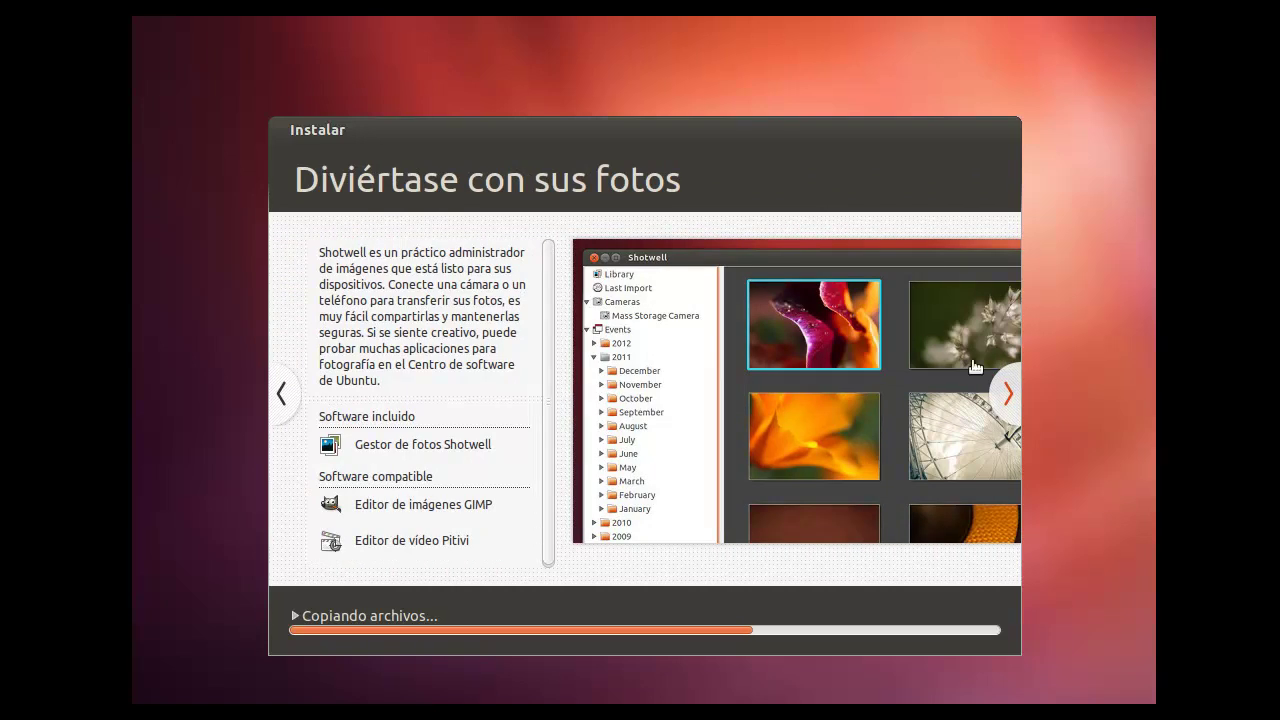
# - Browse the remaining installation slides, from the personal cloud slide through Personalice Ubuntu and past it, while the files are copied
pyautogui.click(1009, 400)
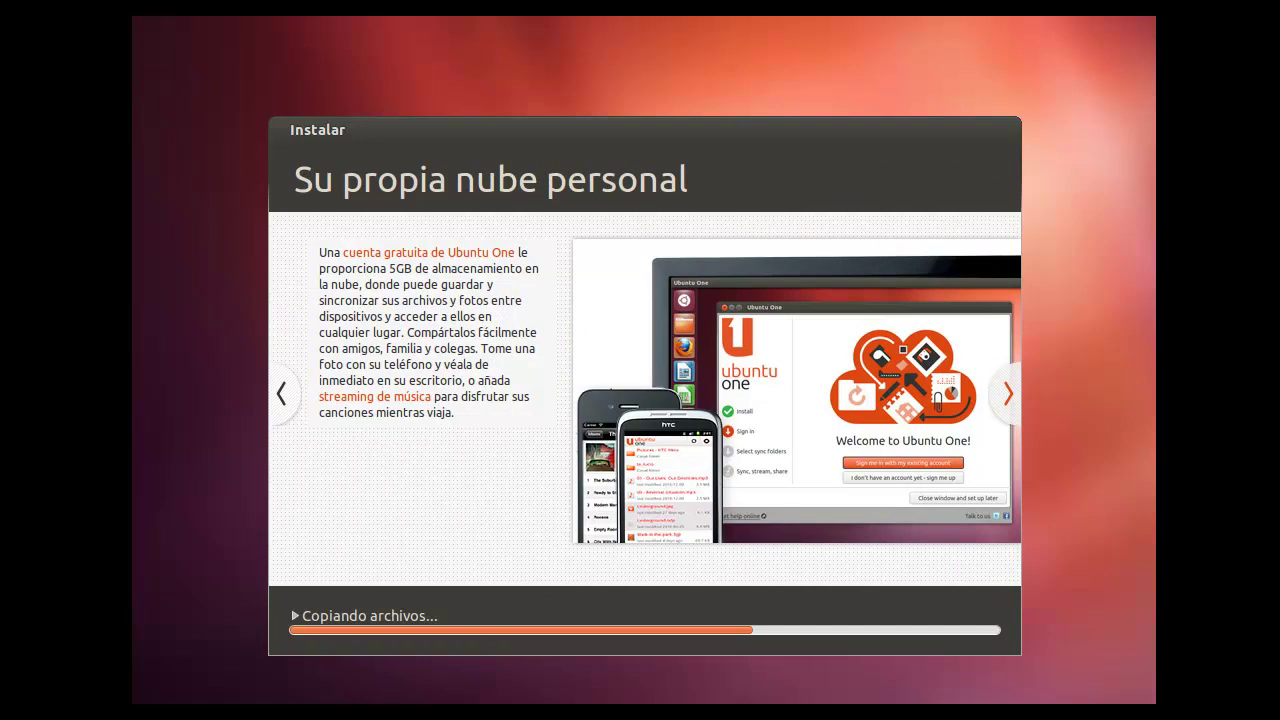
pyautogui.click(1008, 390)
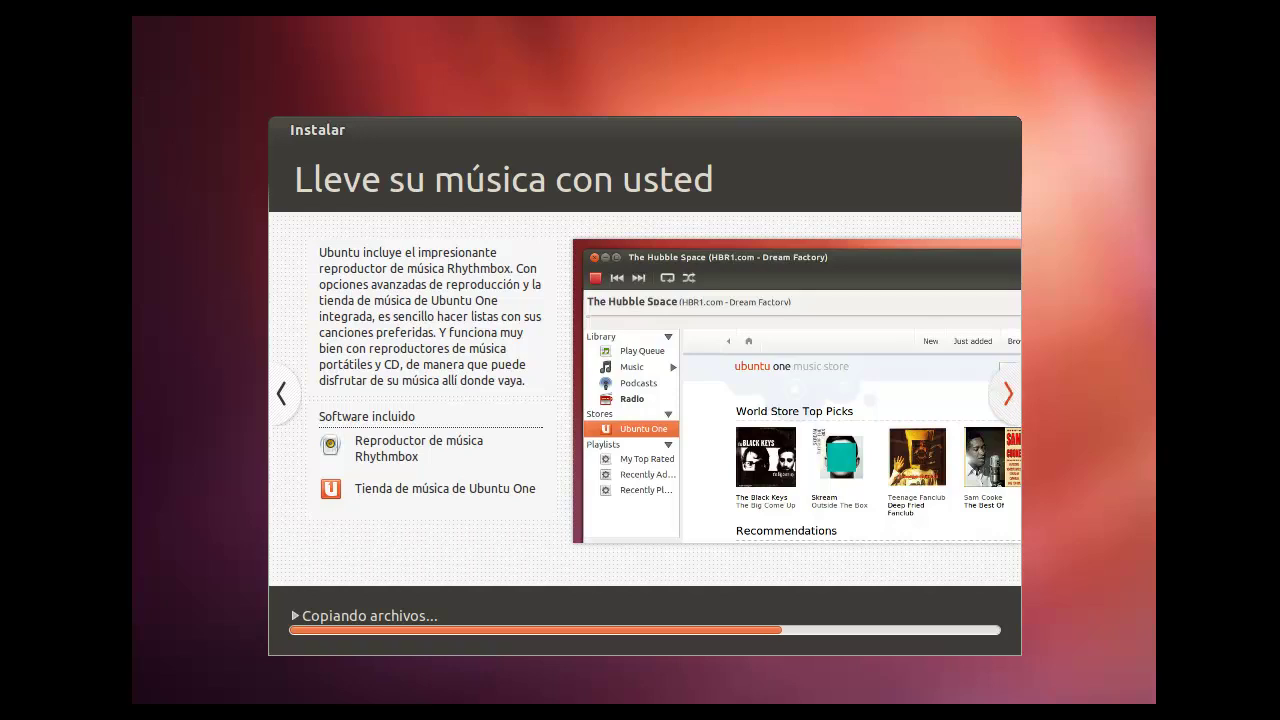
pyautogui.click(1008, 392)
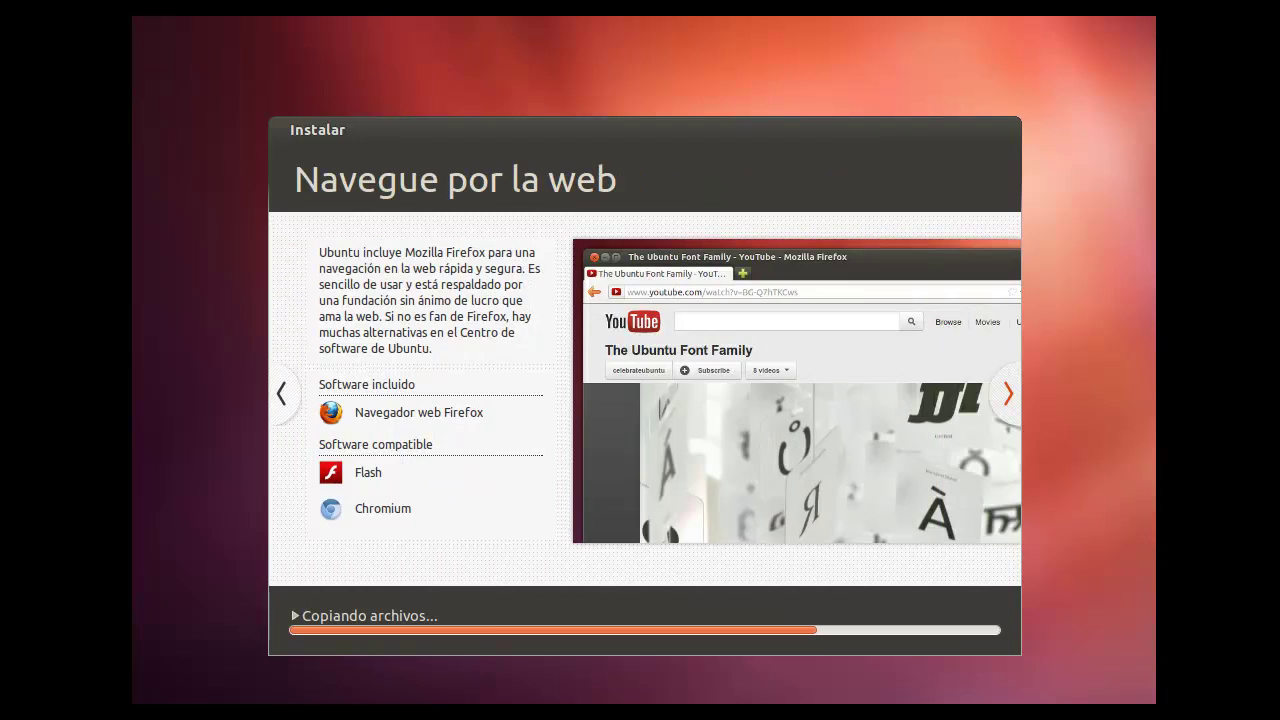
pyautogui.click(1008, 395)
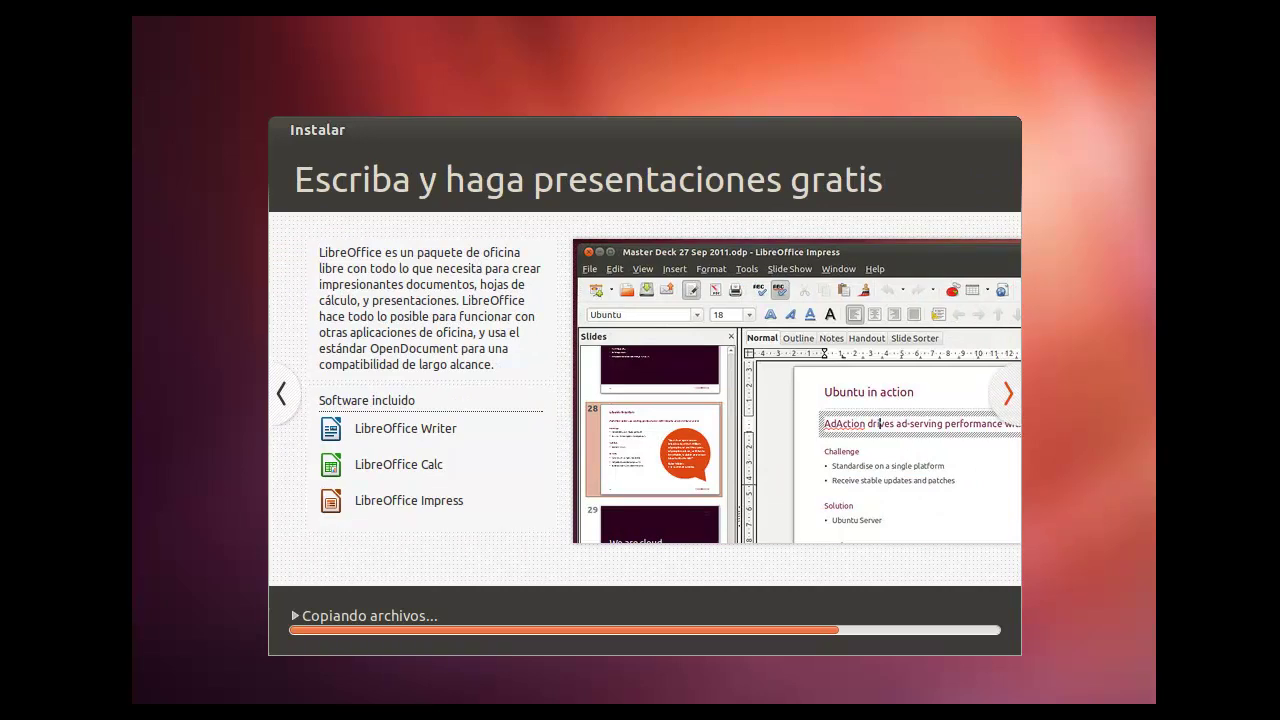
pyautogui.click(1010, 393)
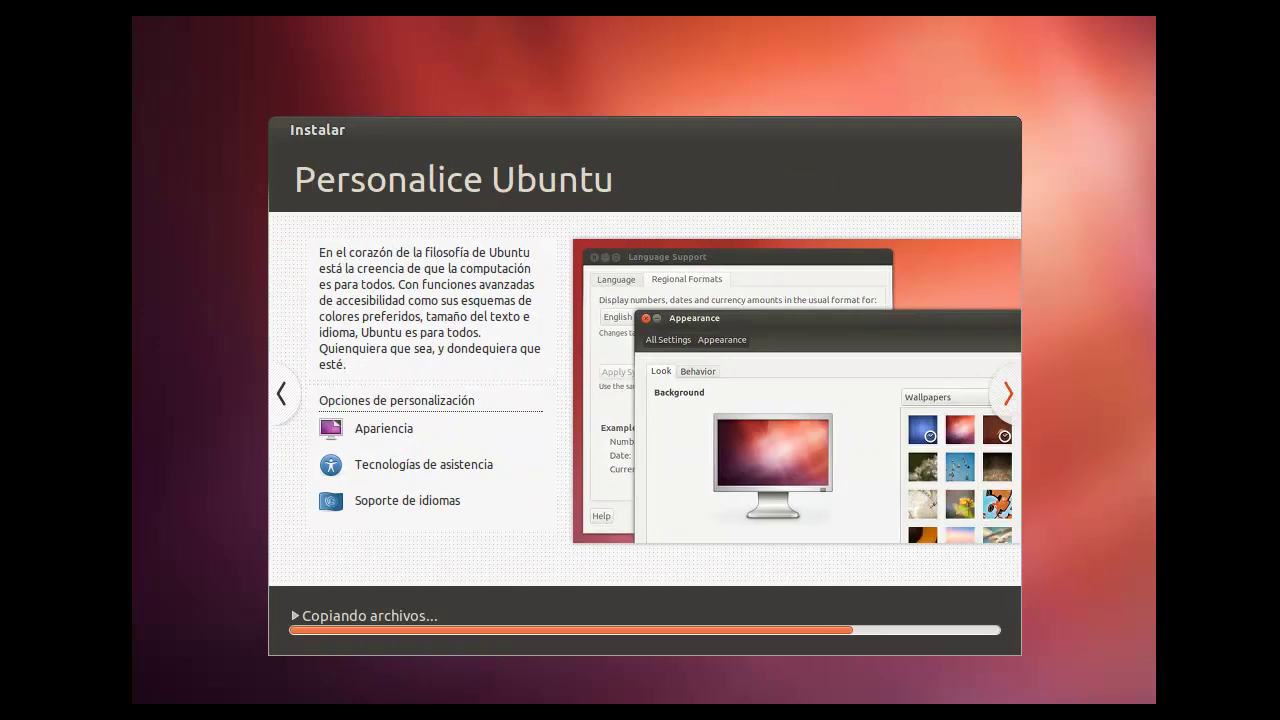
pyautogui.click(1008, 393)
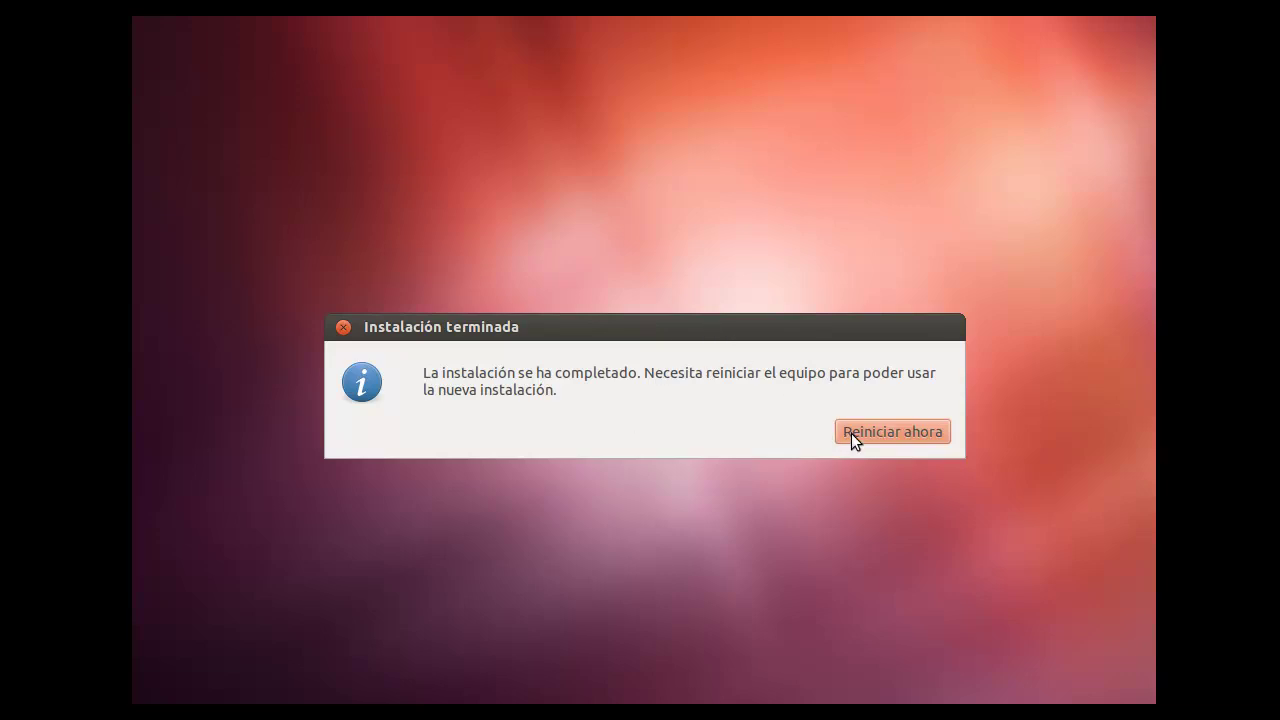
# - Restart the computer from the installation-complete notice to use the new installation
pyautogui.click(883, 436)
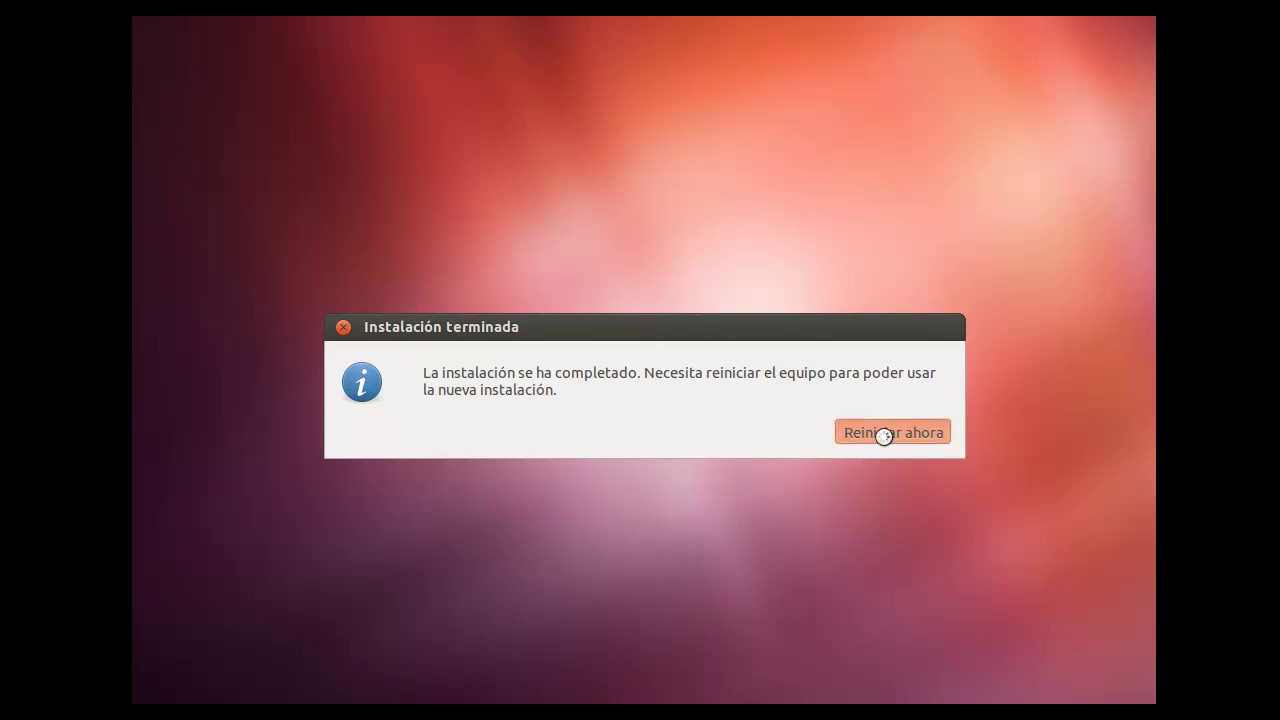